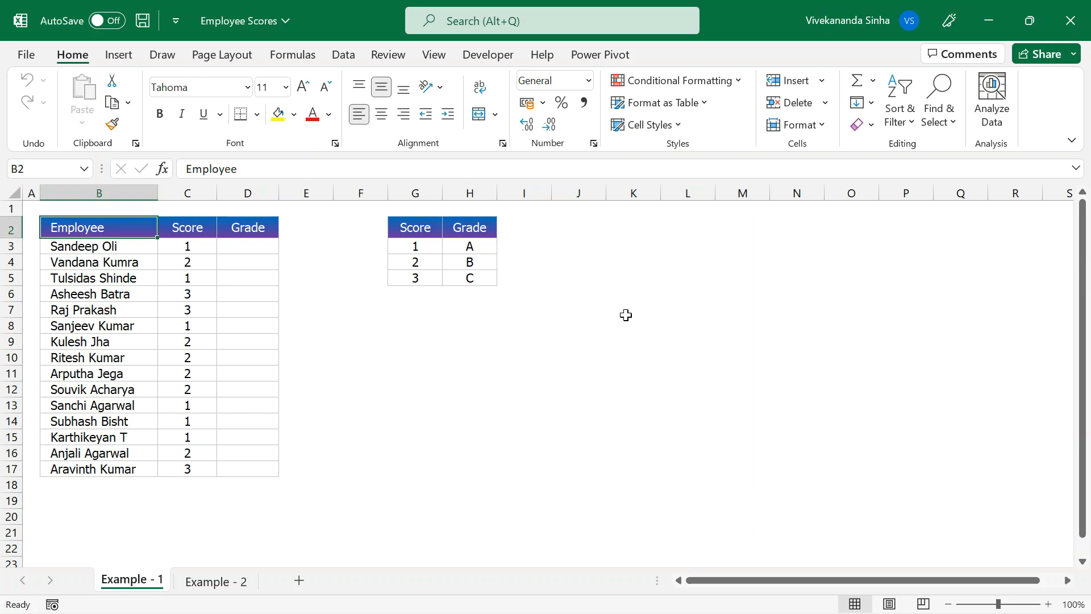
Step: Examine the employee and score columns, the empty Grade column, and the score-to-grade lookup table in G2:H5
{"action": "left_click_drag", "start_coordinate": [131, 222], "coordinate": [124, 466]}
{"action": "left_click_drag", "start_coordinate": [190, 225], "coordinate": [200, 467]}
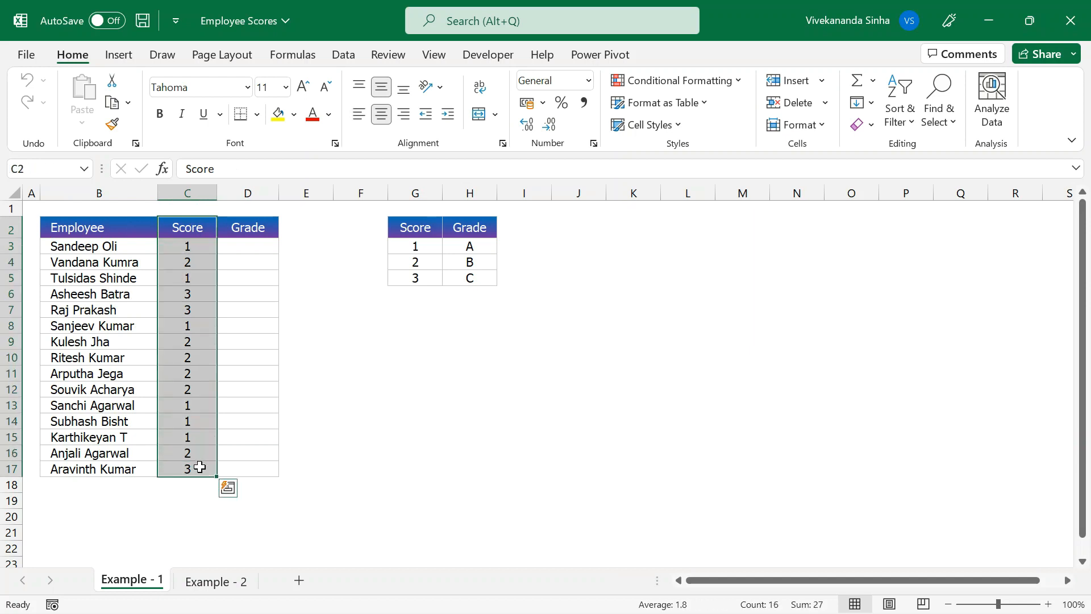
{"action": "left_click", "coordinate": [261, 244]}
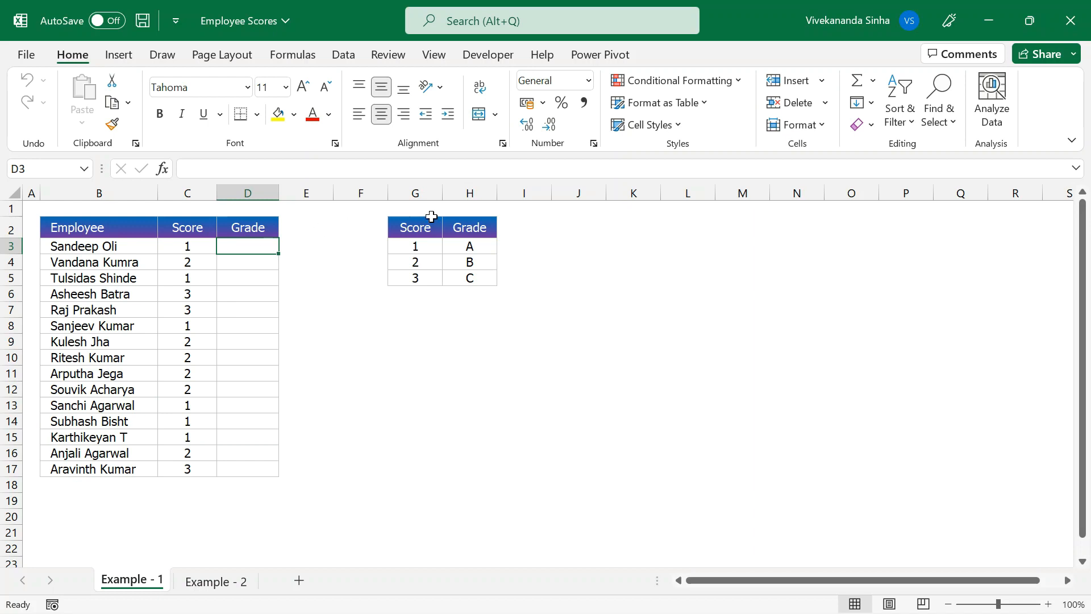
{"action": "left_click_drag", "start_coordinate": [445, 226], "coordinate": [469, 280]}
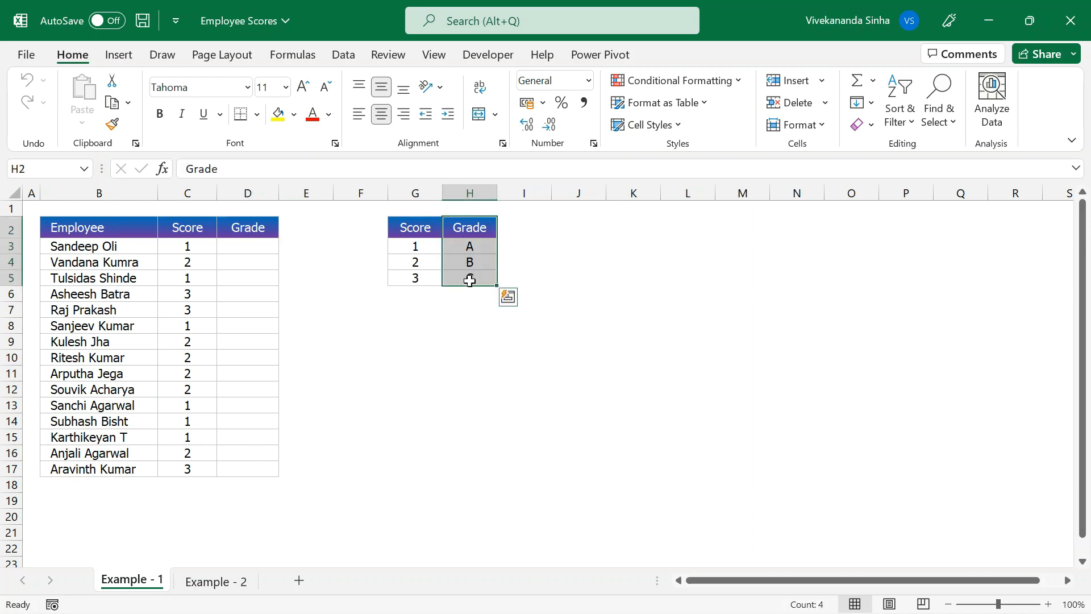
{"action": "left_click", "coordinate": [414, 248]}
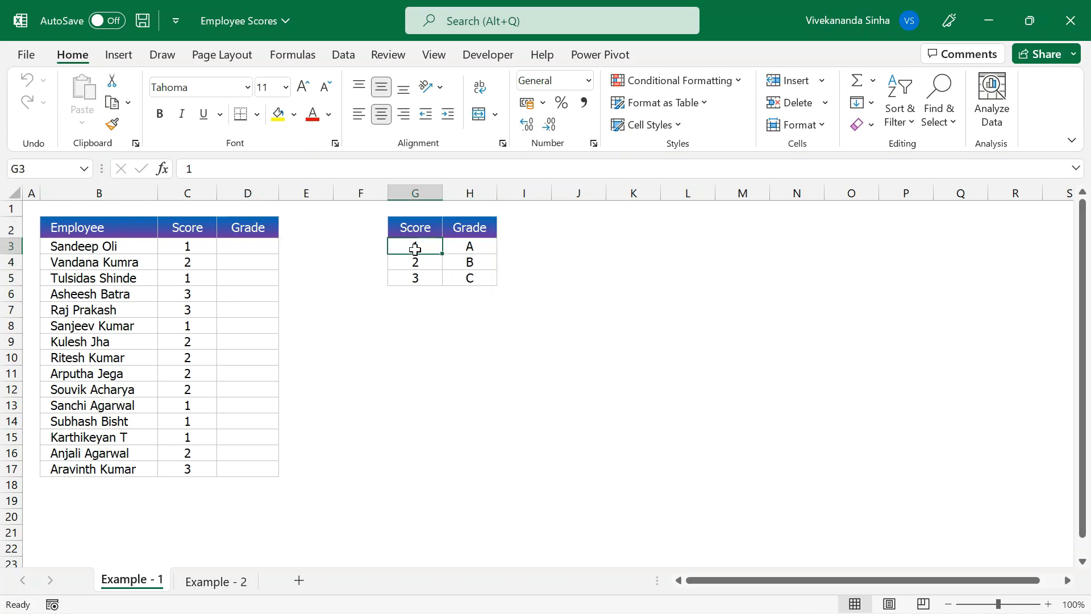
{"action": "left_click", "coordinate": [468, 246]}
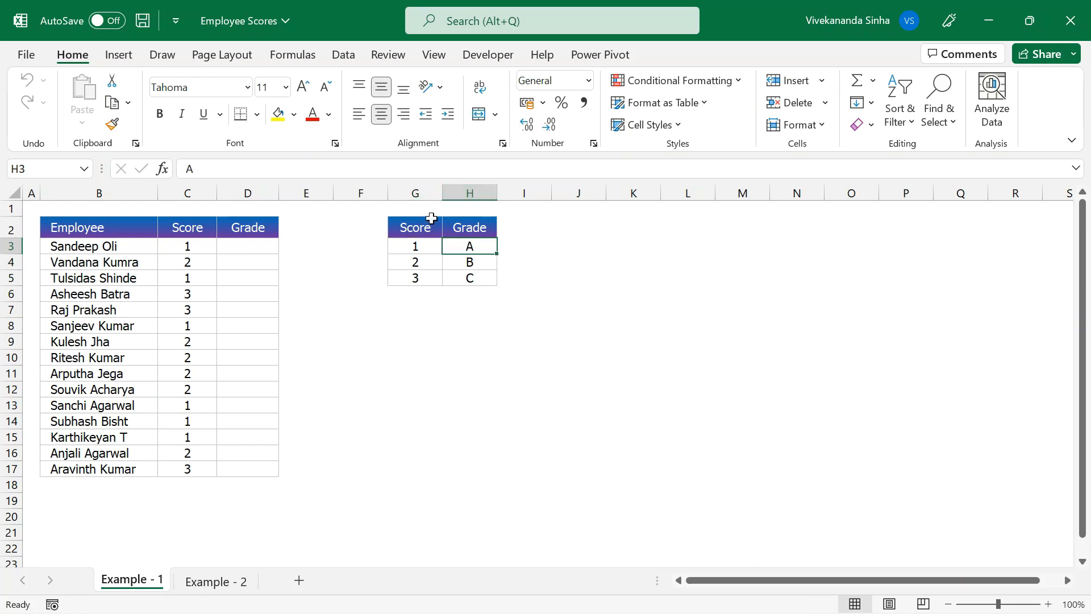
{"action": "left_click", "coordinate": [411, 263]}
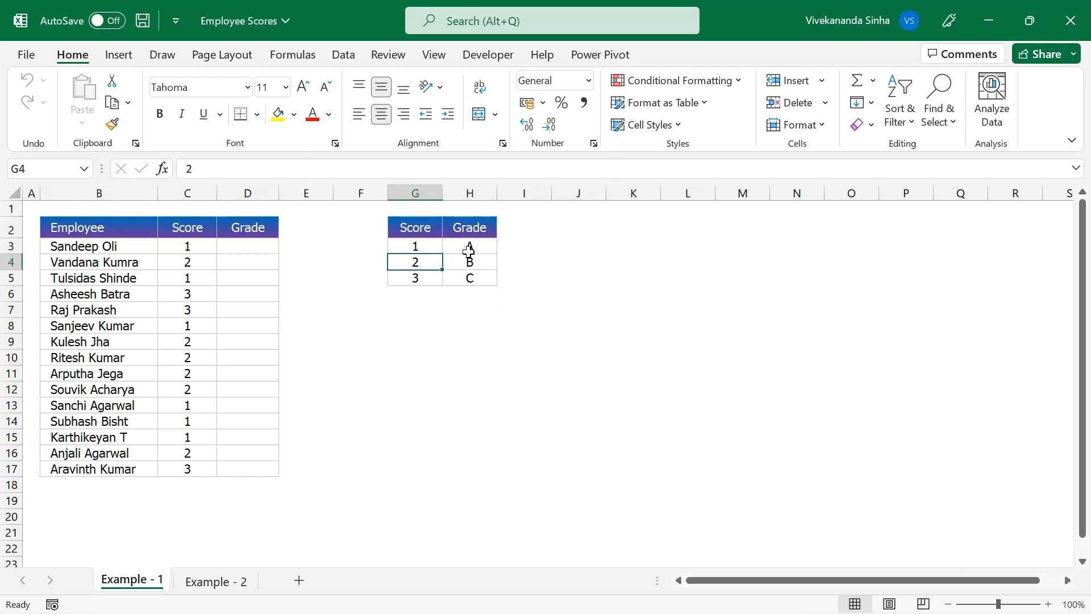
{"action": "left_click", "coordinate": [468, 250]}
{"action": "left_click", "coordinate": [413, 276]}
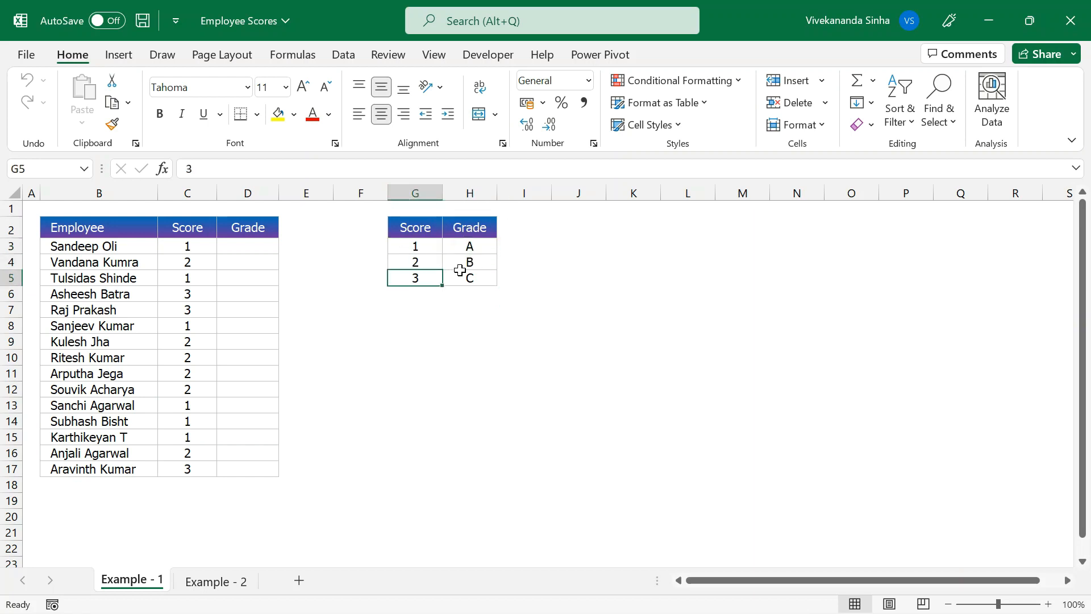
{"action": "left_click", "coordinate": [466, 278]}
{"action": "left_click_drag", "start_coordinate": [407, 226], "coordinate": [468, 277]}
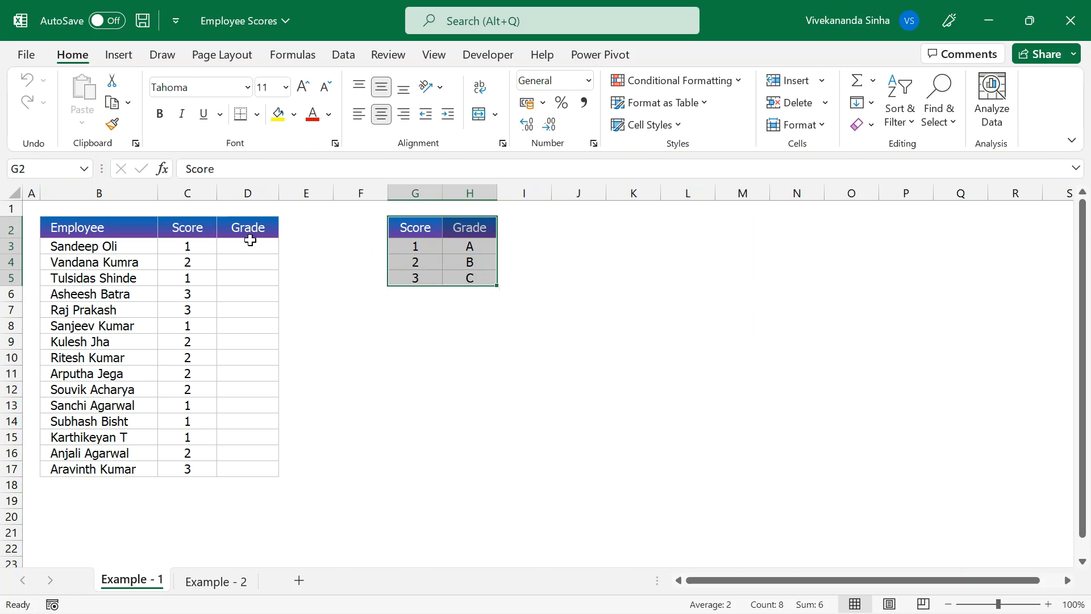
Step: Enter =VLOOKUP(C3,$G$2:$H$5,2,FALSE) in D3 and fill it down the Grade column to D17
{"action": "left_click", "coordinate": [250, 244]}
{"action": "type", "text": "=vlo"}
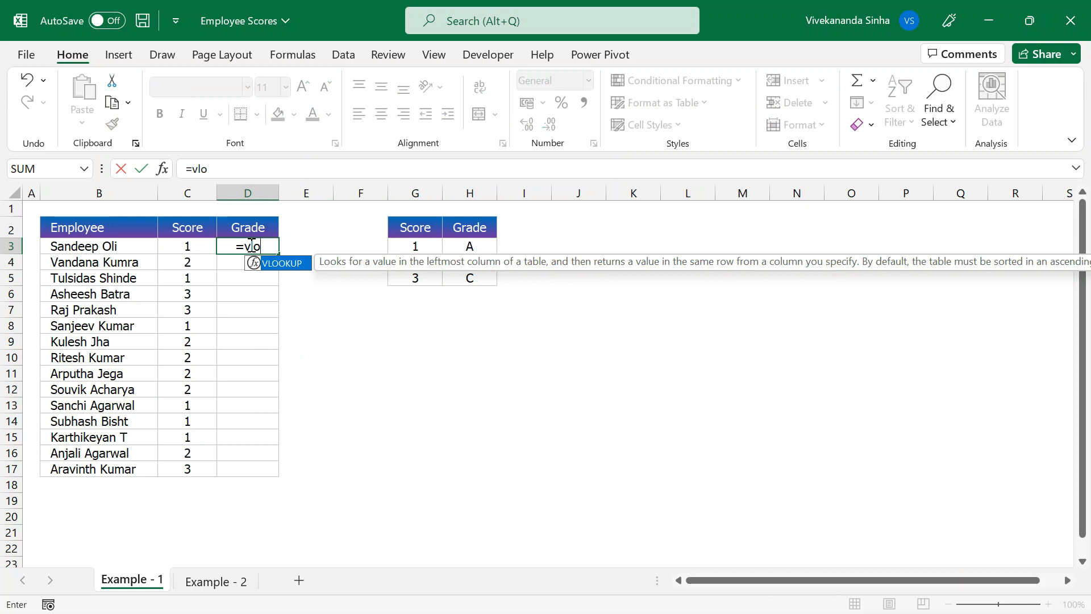
{"action": "key", "text": "Tab"}
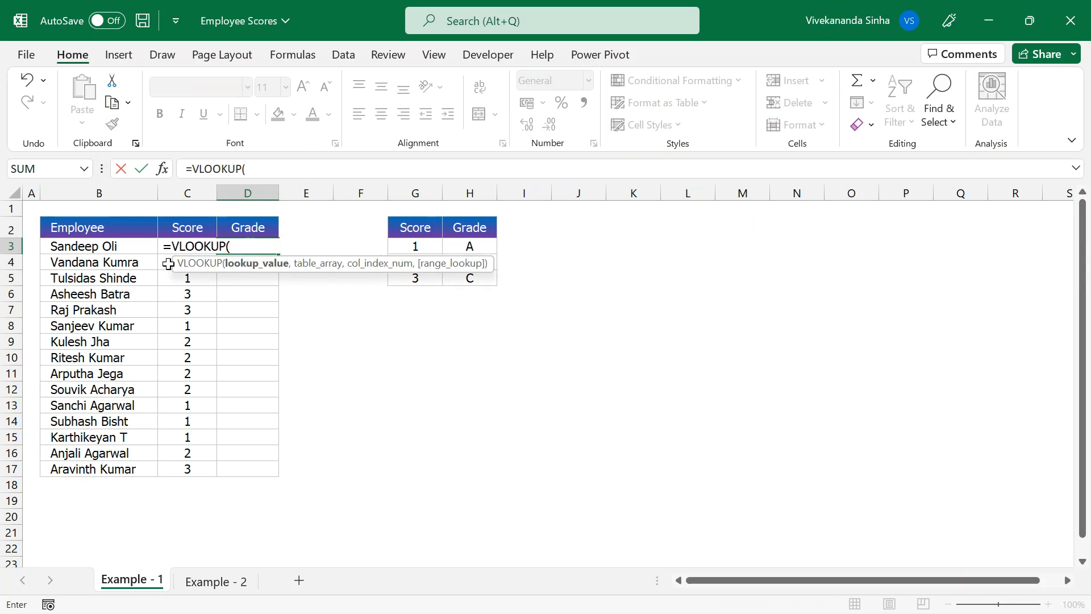
{"action": "left_click", "coordinate": [161, 265]}
{"action": "key", "text": "Up"}
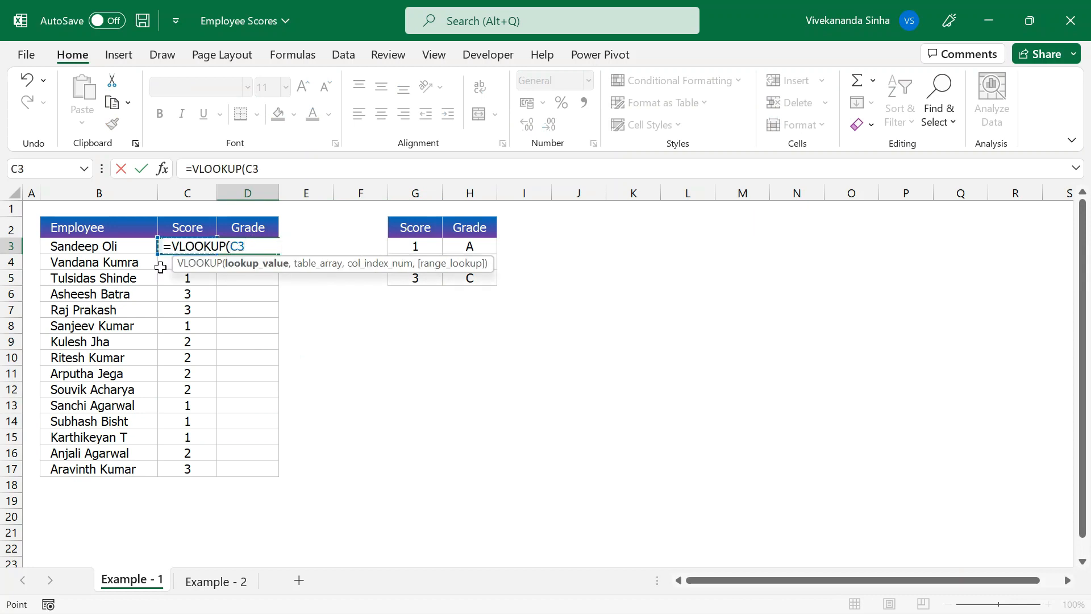
{"action": "type", "text": ","}
{"action": "left_click_drag", "start_coordinate": [414, 227], "coordinate": [456, 273]}
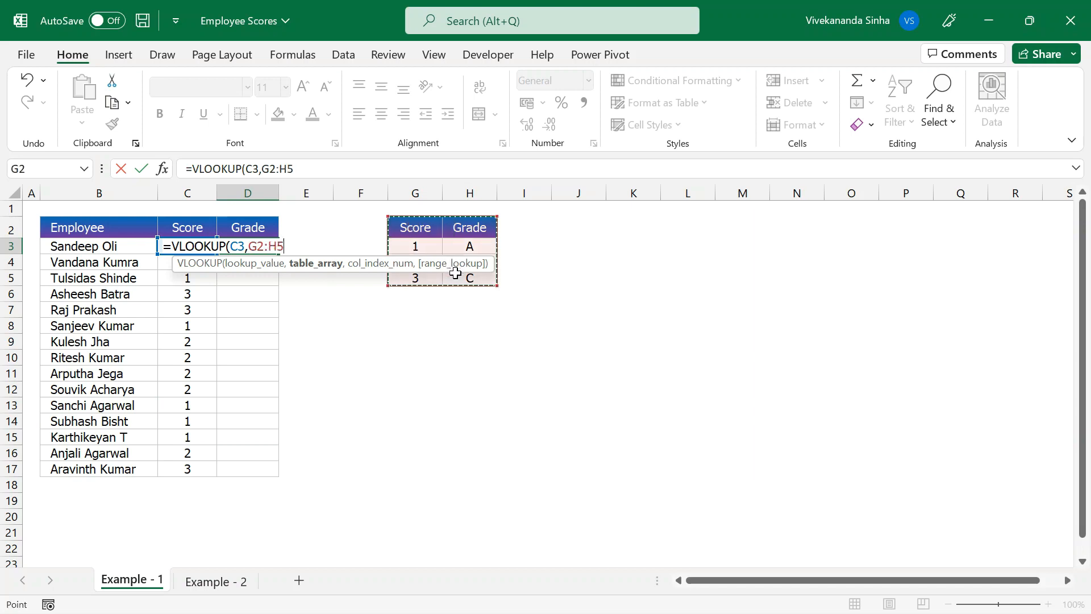
{"action": "key", "text": "F4"}
{"action": "type", "text": ",2,false"}
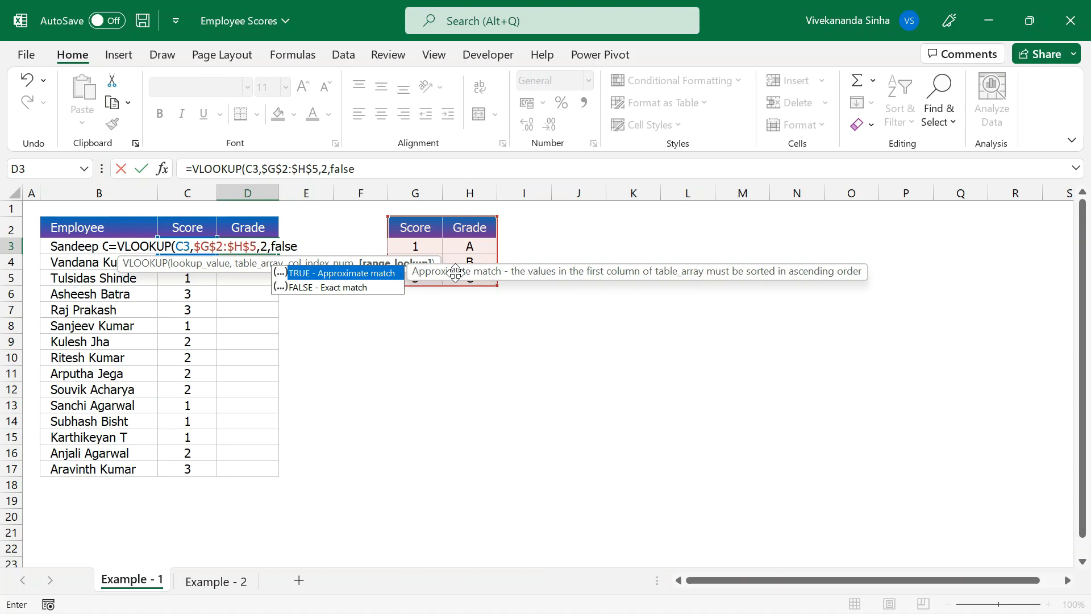
{"action": "type", "text": ")"}
{"action": "key", "text": "Return"}
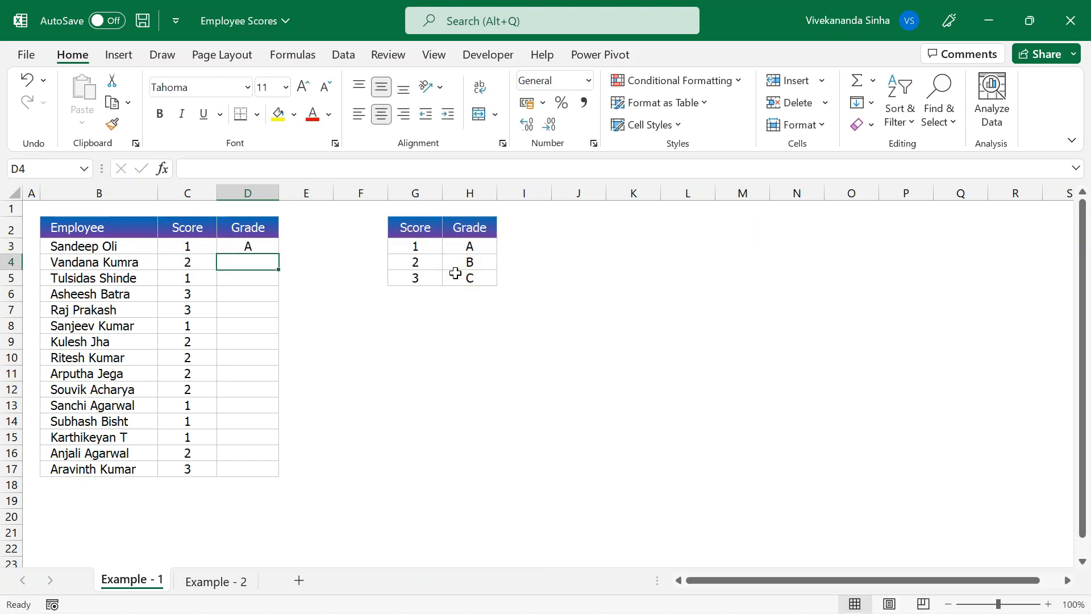
{"action": "left_click", "coordinate": [250, 241]}
{"action": "left_click_drag", "start_coordinate": [284, 256], "coordinate": [284, 257]}
{"action": "double_click", "coordinate": [283, 257]}
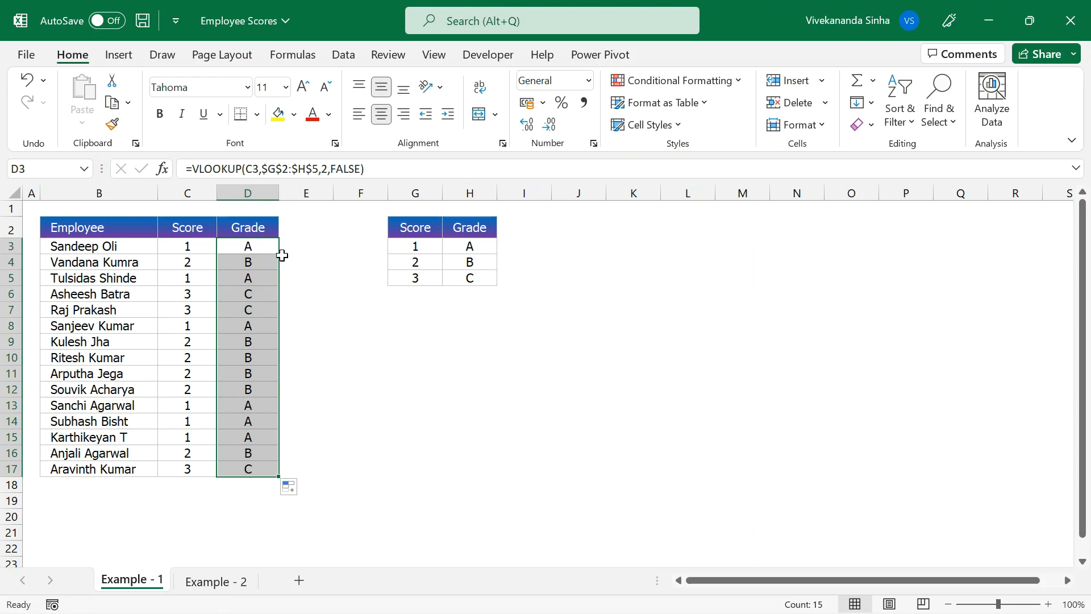
Step: Convert the $G$2:$H$5 reference in D3's VLOOKUP into an array constant of the table's values and fill the formula down to D17
{"action": "left_click", "coordinate": [411, 223]}
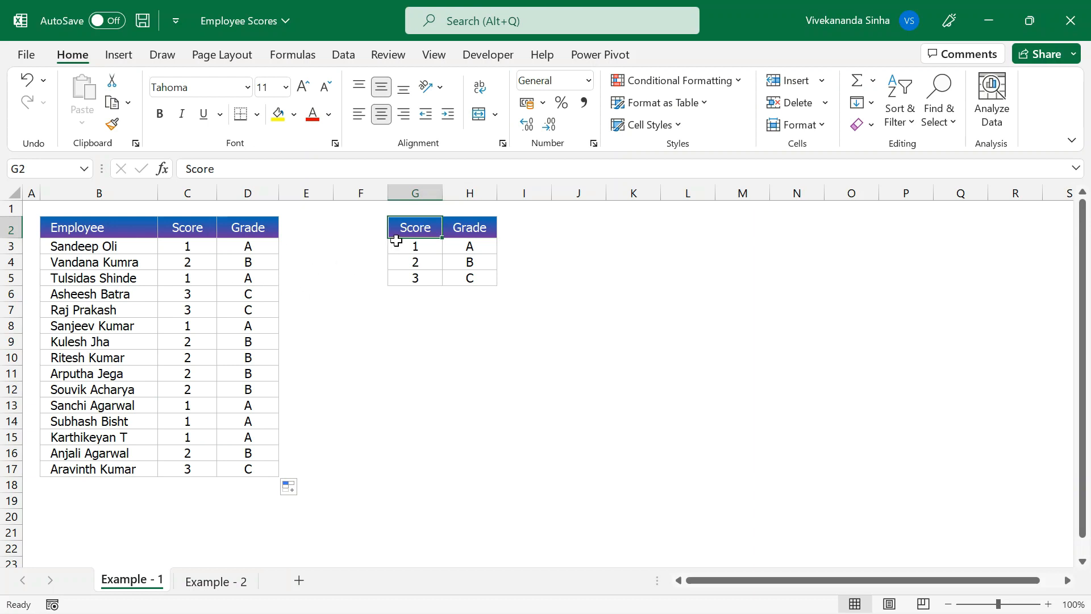
{"action": "left_click_drag", "start_coordinate": [403, 226], "coordinate": [481, 277]}
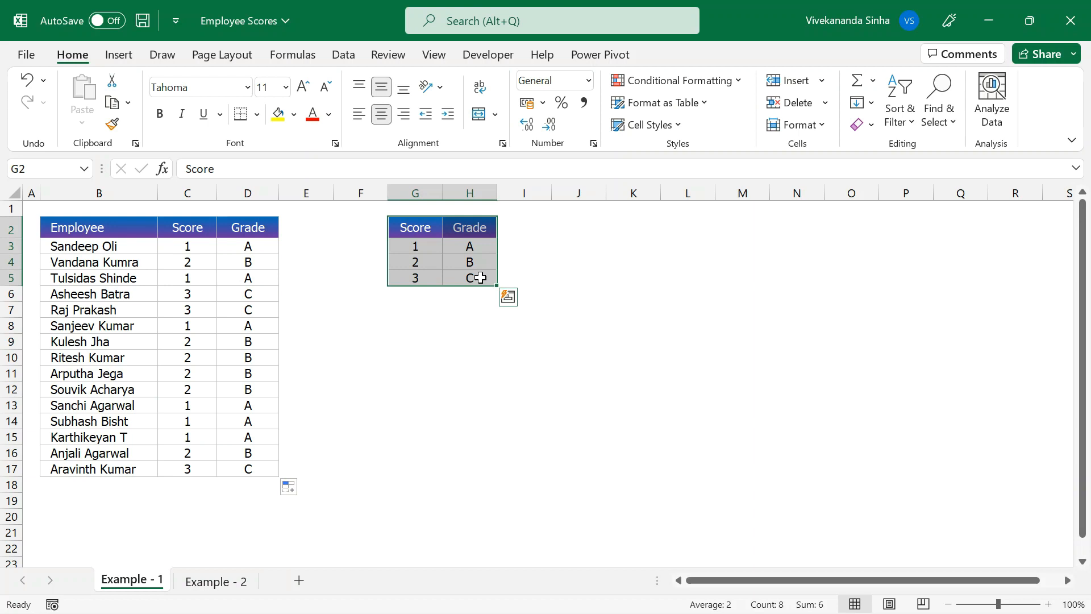
{"action": "left_click_drag", "start_coordinate": [400, 227], "coordinate": [462, 275]}
{"action": "left_click", "coordinate": [249, 248]}
{"action": "double_click", "coordinate": [249, 248]}
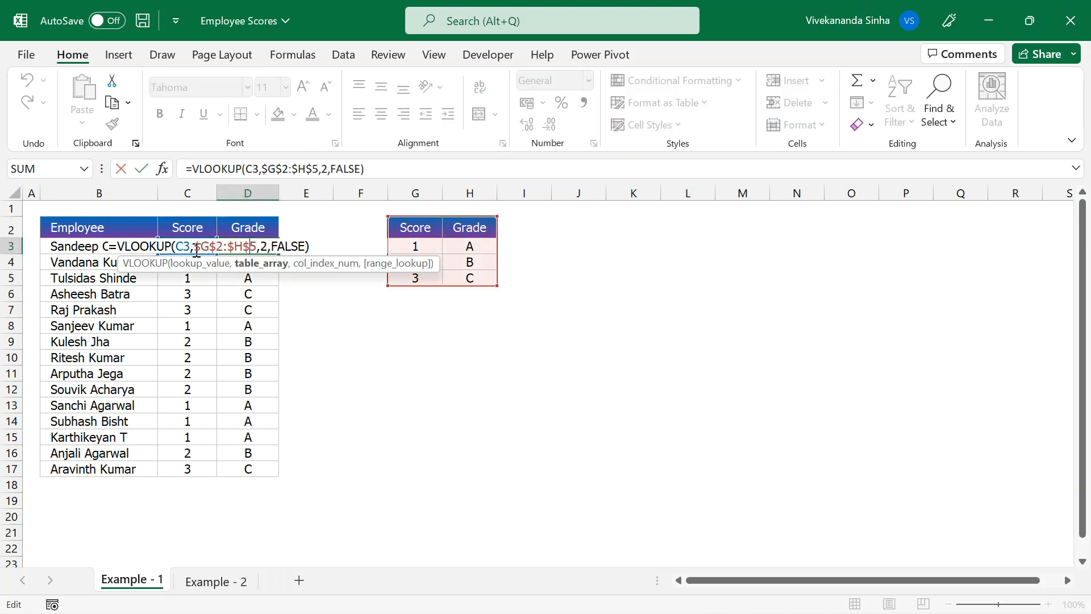
{"action": "left_click_drag", "start_coordinate": [196, 251], "coordinate": [258, 254]}
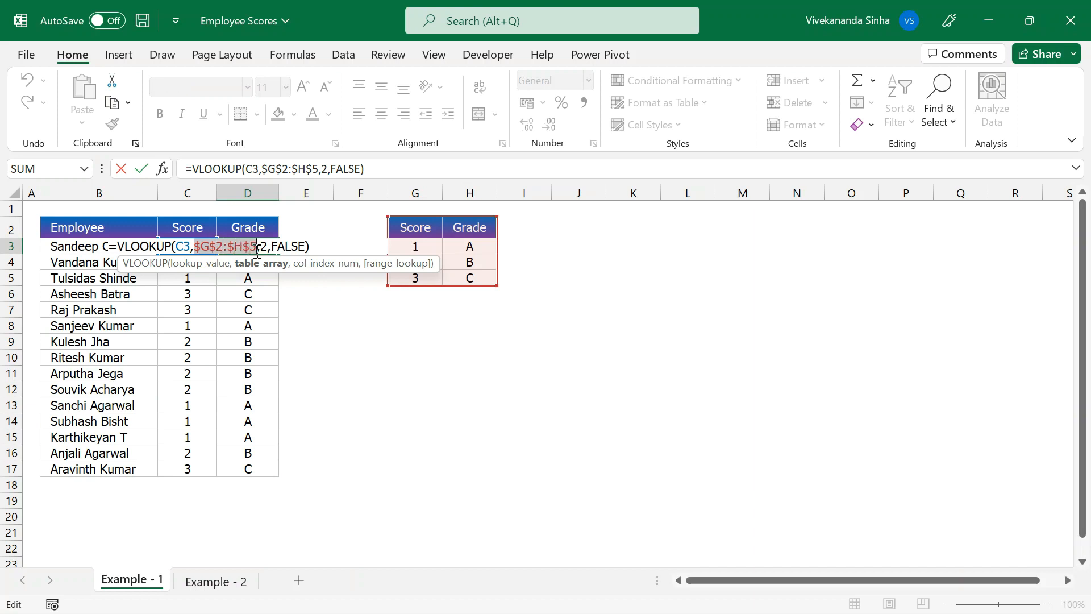
{"action": "key", "text": "F9"}
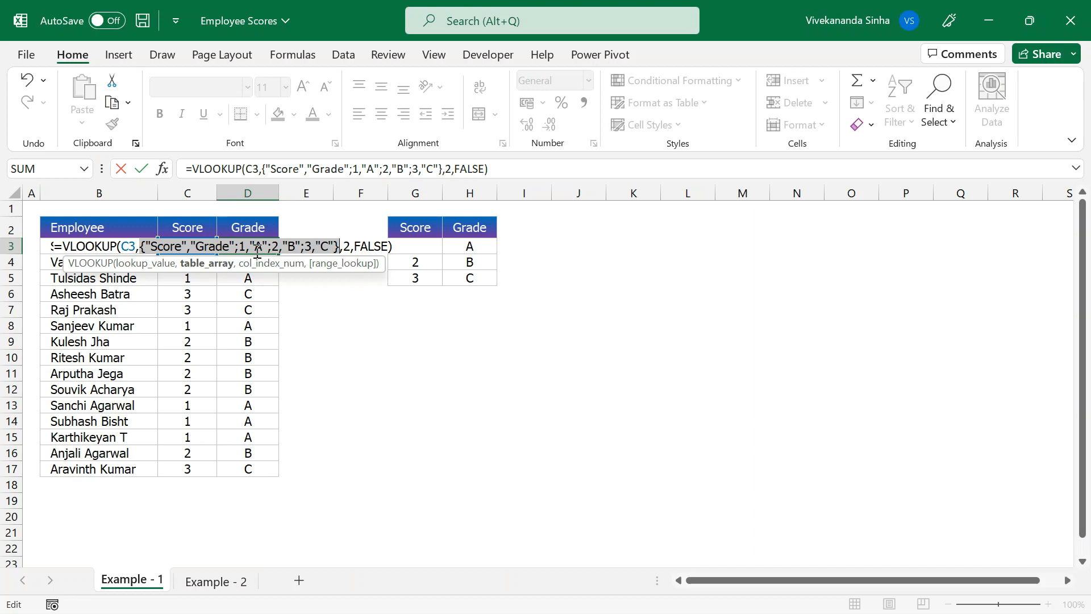
{"action": "key", "text": "Return"}
{"action": "left_click", "coordinate": [253, 247]}
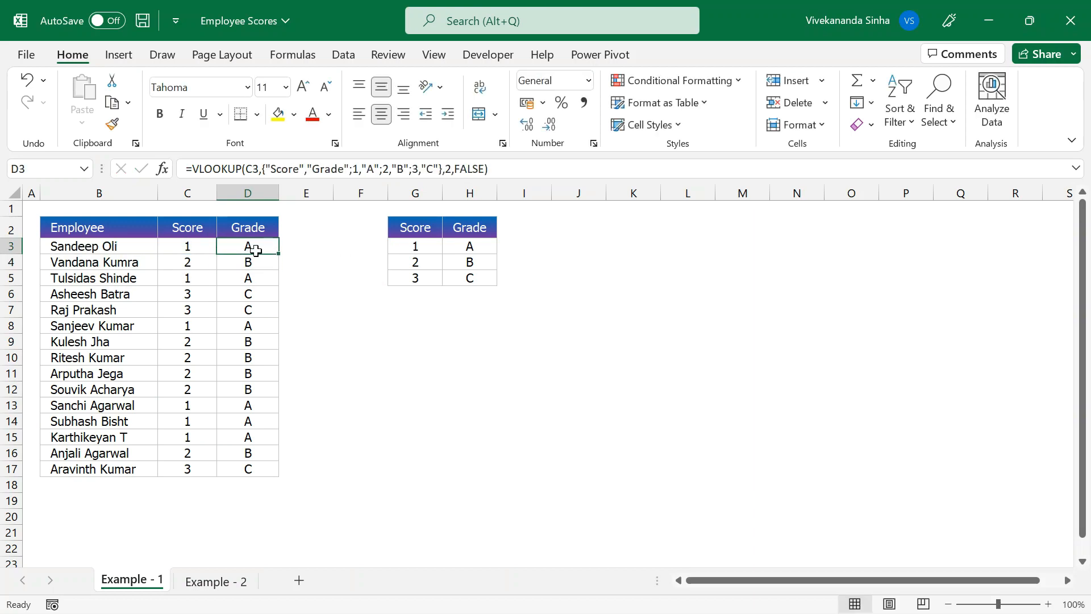
{"action": "double_click", "coordinate": [278, 254]}
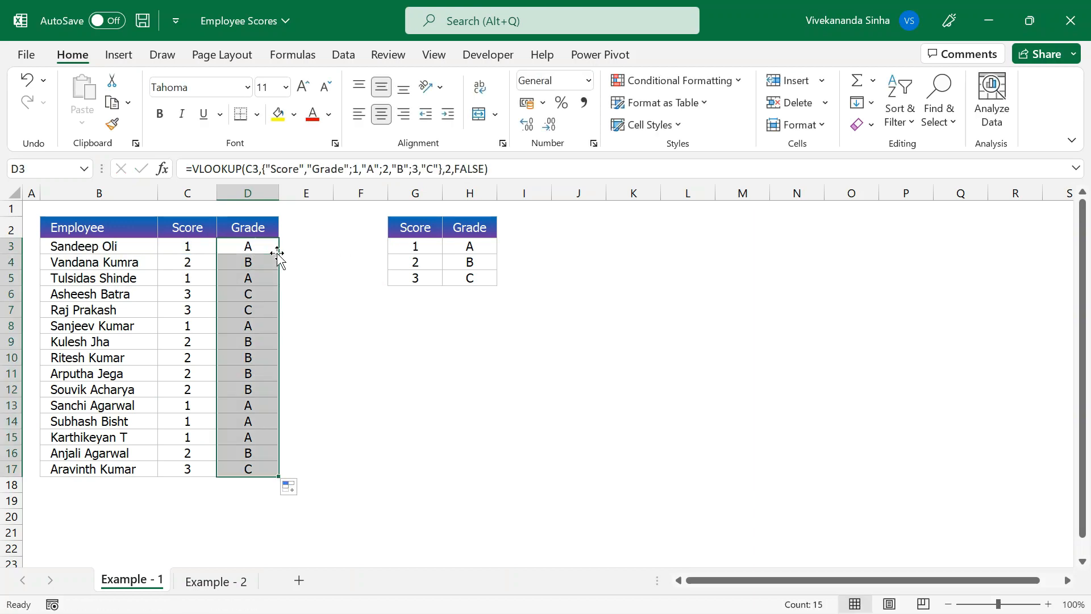
Step: Test the grade formulas without the lookup table by clearing G2:H5, and undo the deletion
{"action": "left_click_drag", "start_coordinate": [405, 221], "coordinate": [468, 273]}
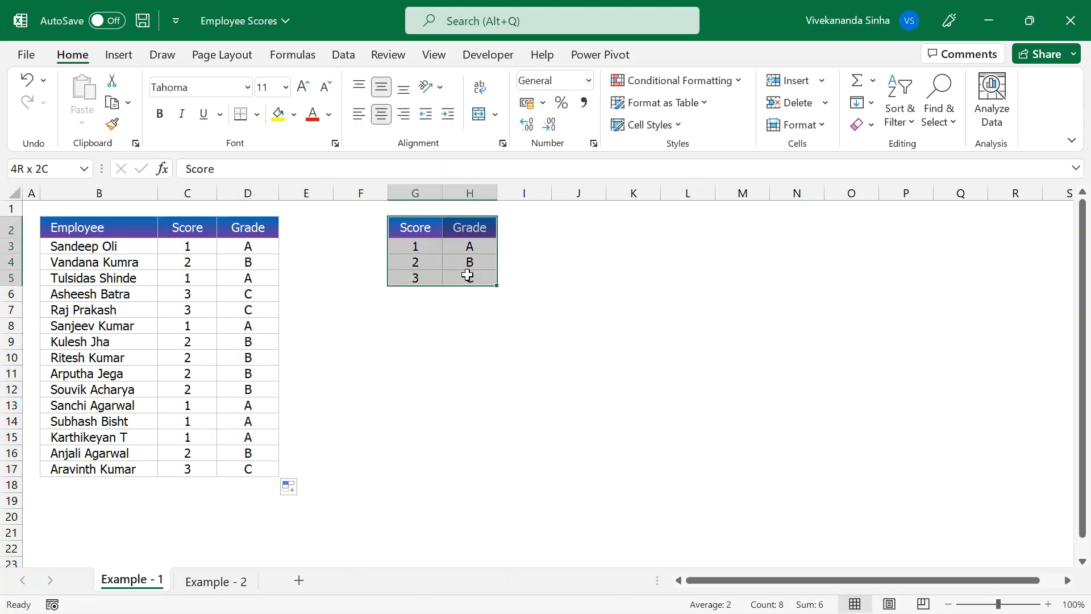
{"action": "key", "text": "Delete"}
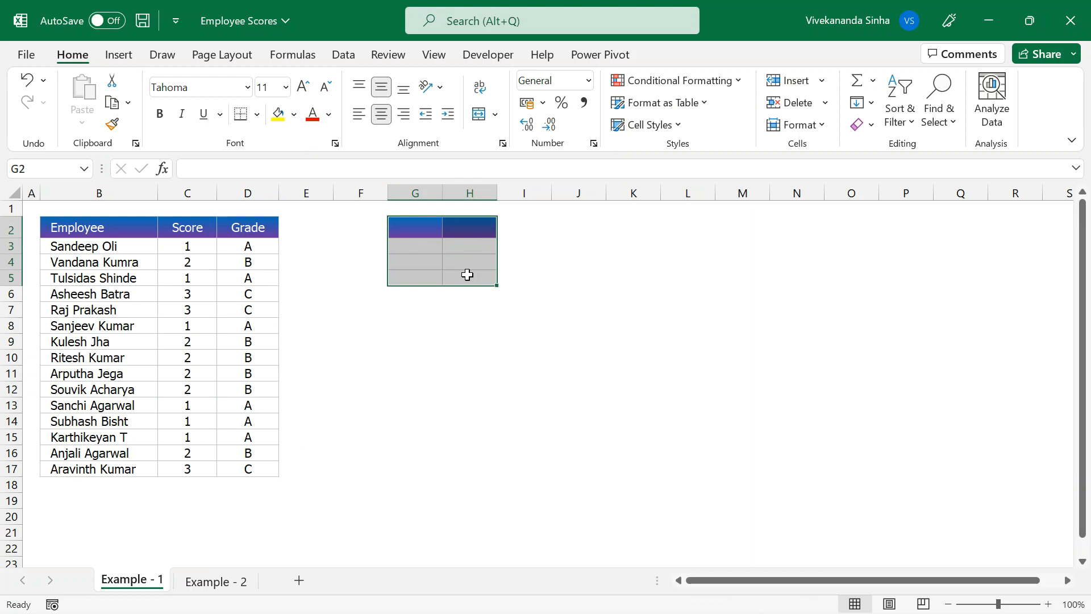
{"action": "left_click", "coordinate": [249, 246]}
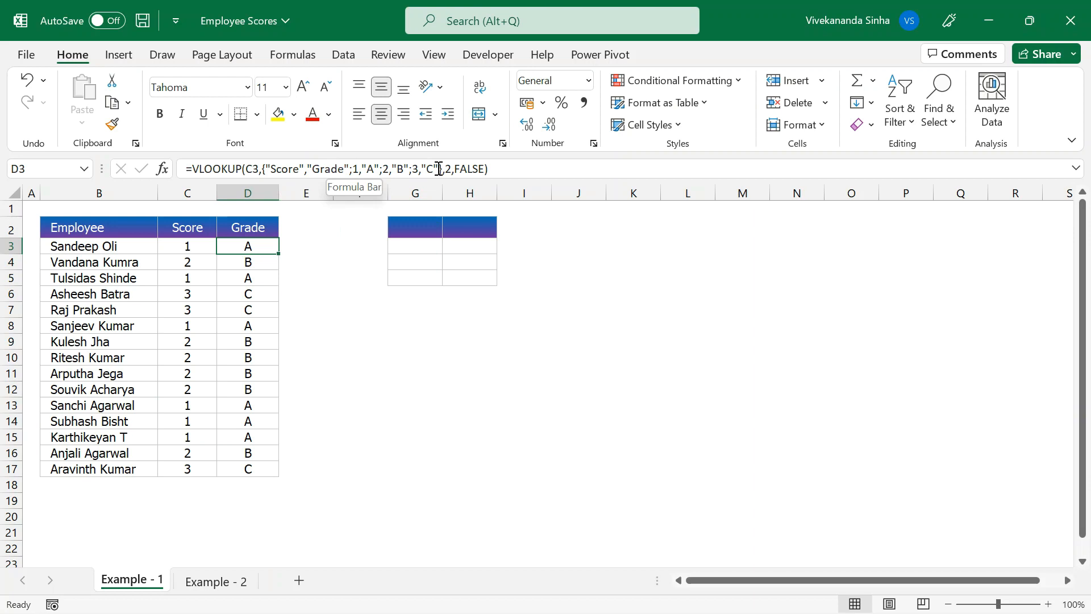
{"action": "key", "text": "ctrl+z"}
{"action": "left_click", "coordinate": [420, 247]}
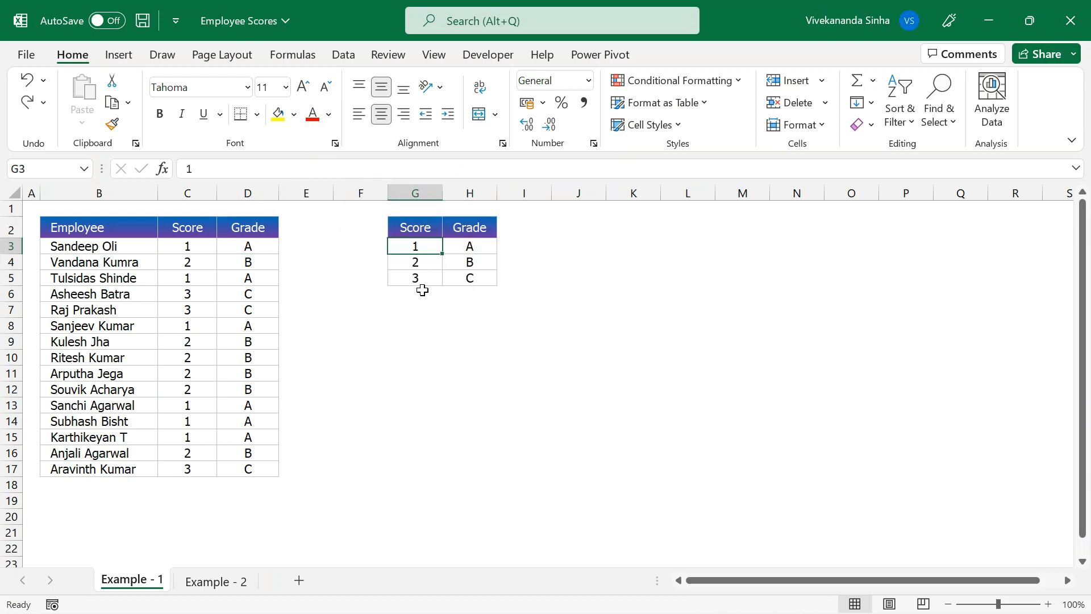
{"action": "left_click", "coordinate": [254, 248]}
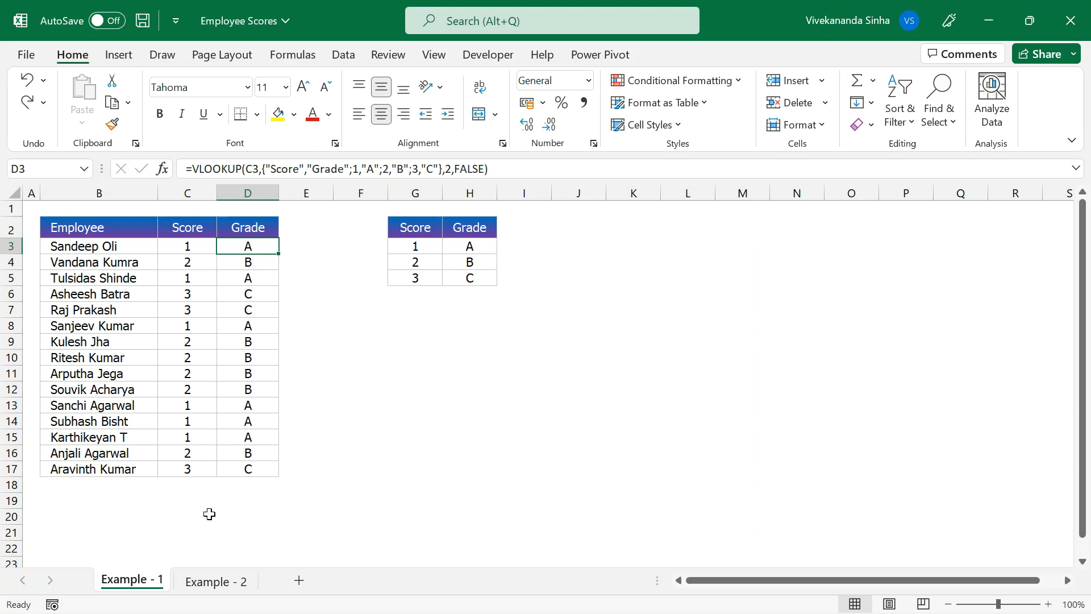
Step: On the Example - 2 sheet, convert =G2:H5 in G8 into an array constant, copy the whole expression, and discard the cell entry
{"action": "left_click", "coordinate": [216, 581]}
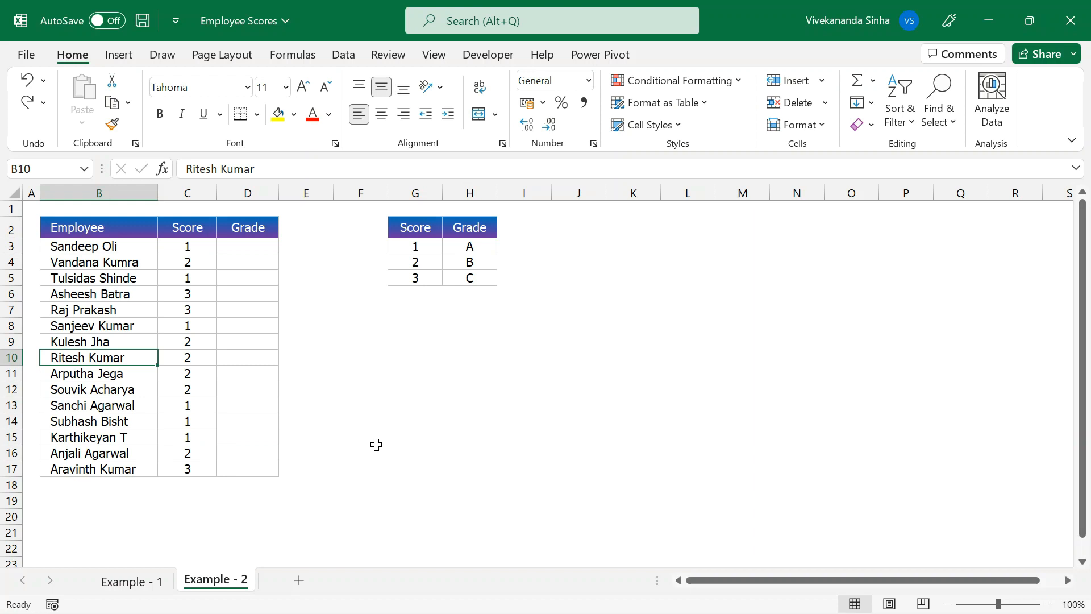
{"action": "left_click_drag", "start_coordinate": [426, 225], "coordinate": [475, 292]}
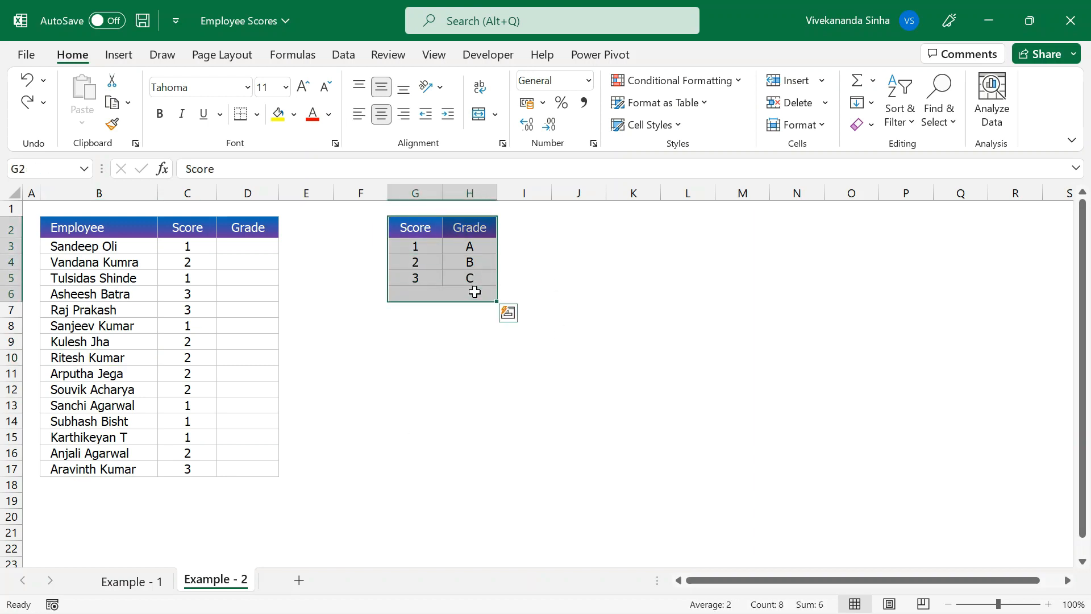
{"action": "left_click", "coordinate": [439, 261]}
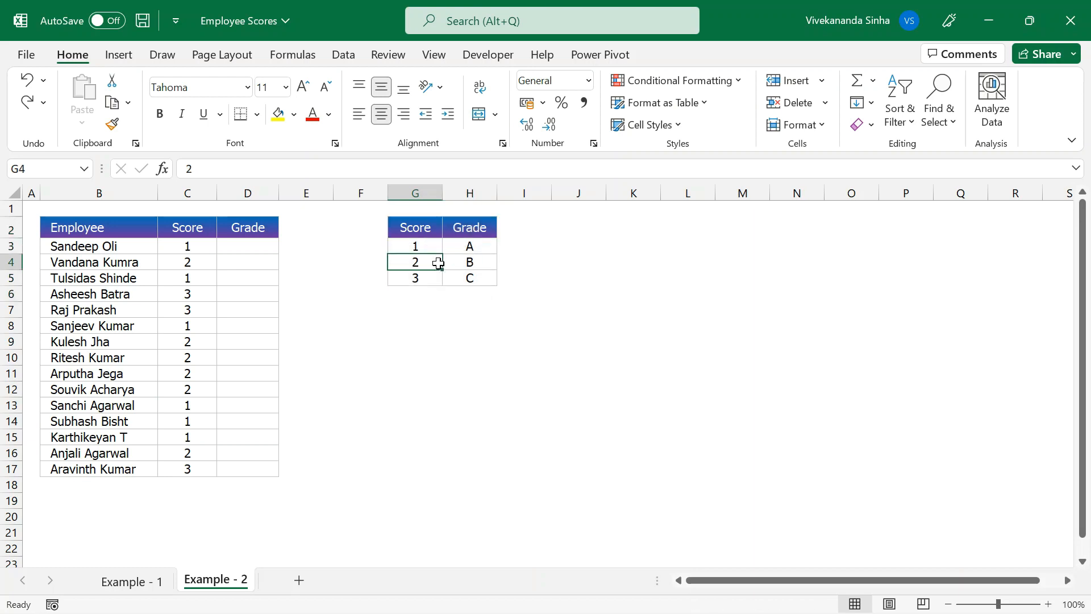
{"action": "left_click", "coordinate": [433, 330]}
{"action": "type", "text": "="}
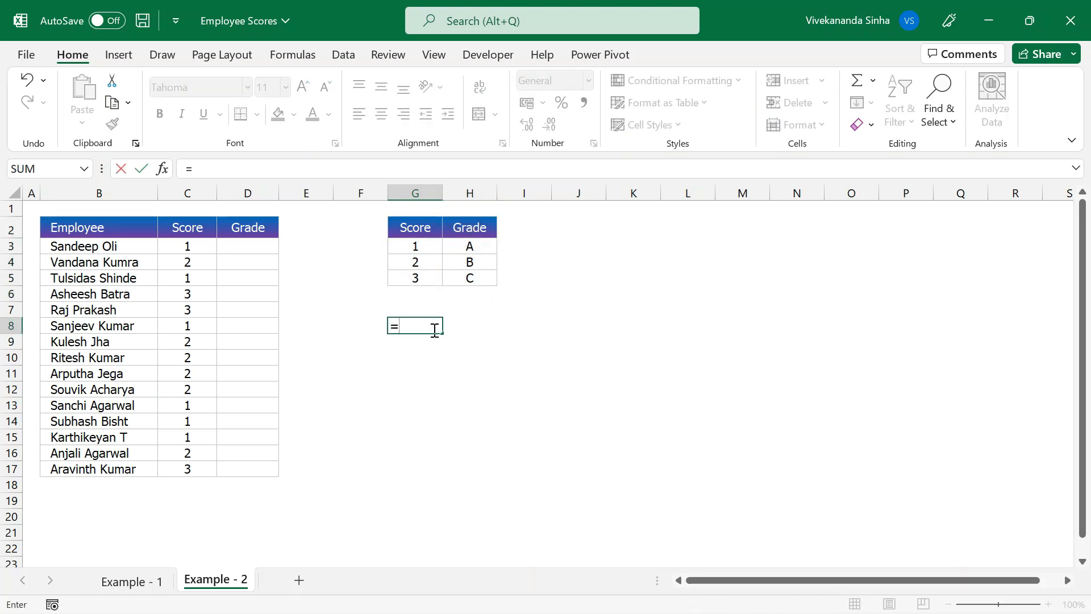
{"action": "left_click_drag", "start_coordinate": [424, 225], "coordinate": [465, 275]}
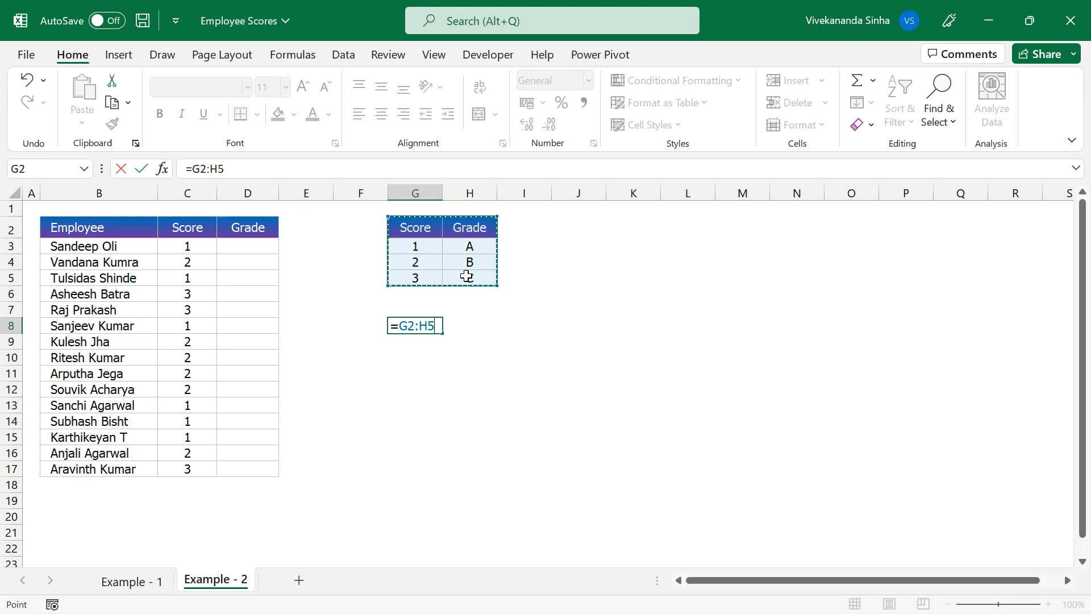
{"action": "key", "text": "F9"}
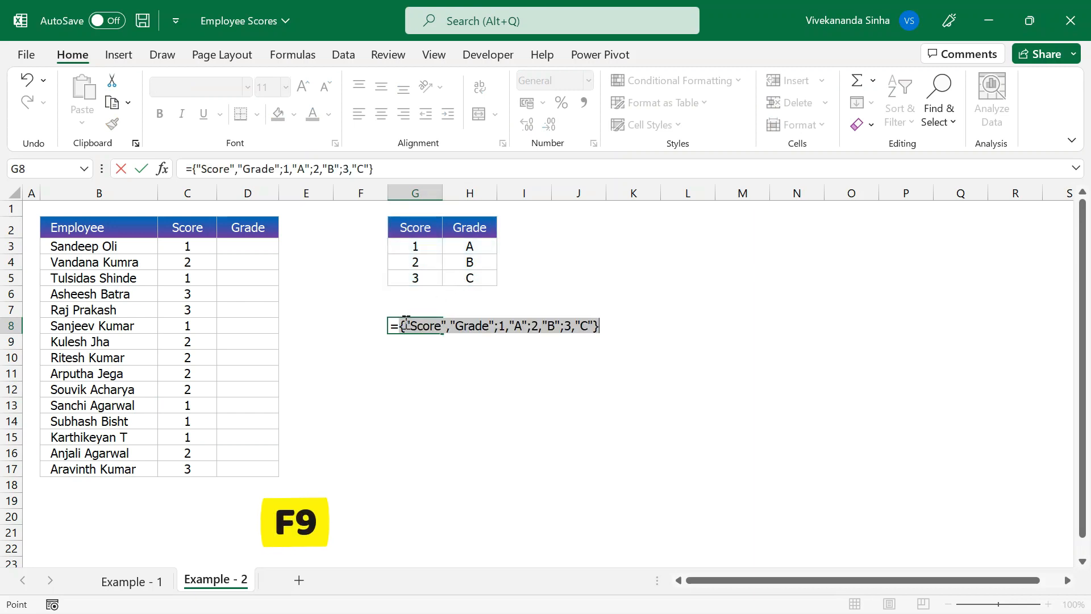
{"action": "left_click_drag", "start_coordinate": [391, 327], "coordinate": [626, 329]}
{"action": "key", "text": "ctrl+c"}
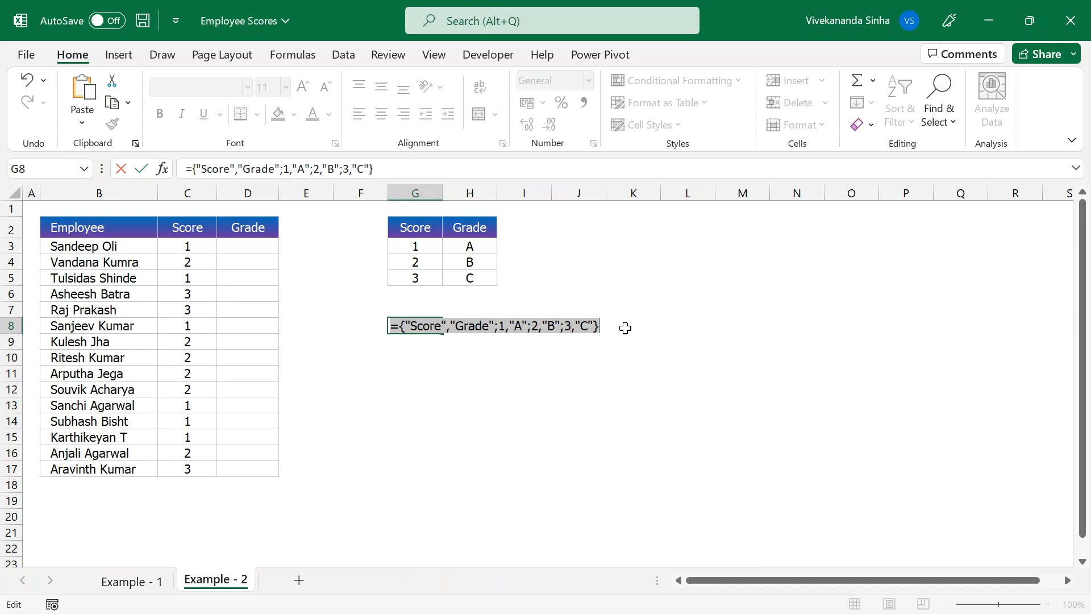
{"action": "key", "text": "Escape"}
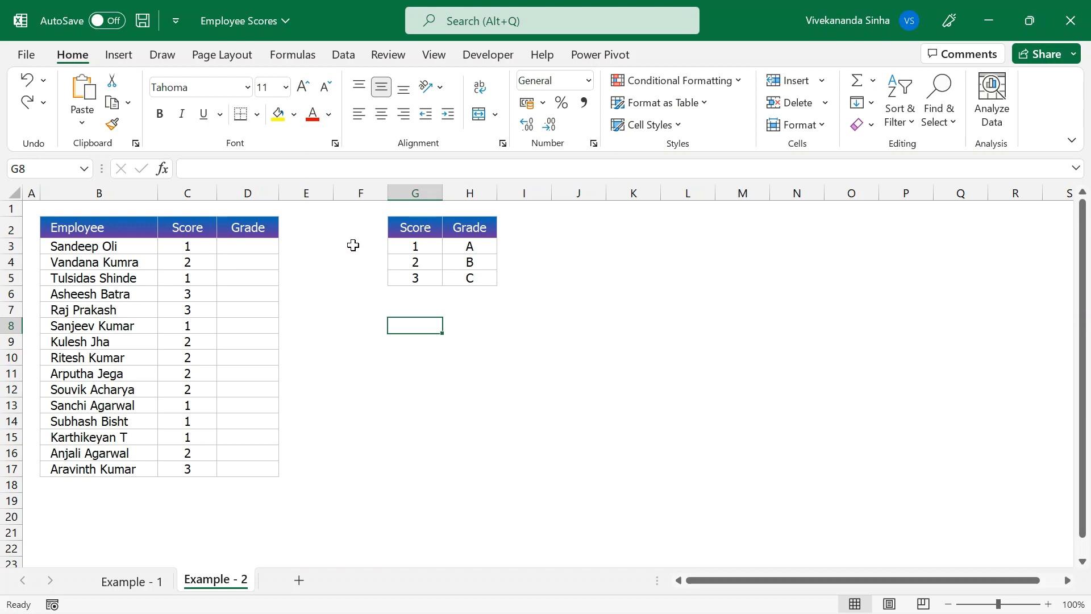
Step: Define a workbook-scoped name GradeTable that refers to the copied array constant ={"Score","Grade";1,"A";2,"B";3,"C"}
{"action": "left_click", "coordinate": [292, 57]}
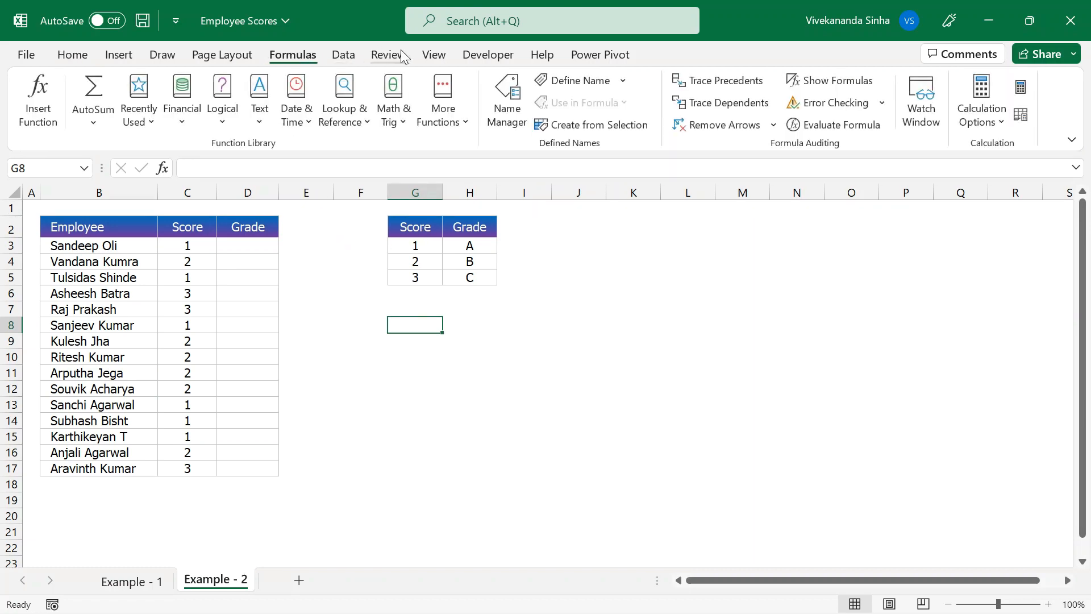
{"action": "left_click", "coordinate": [505, 105]}
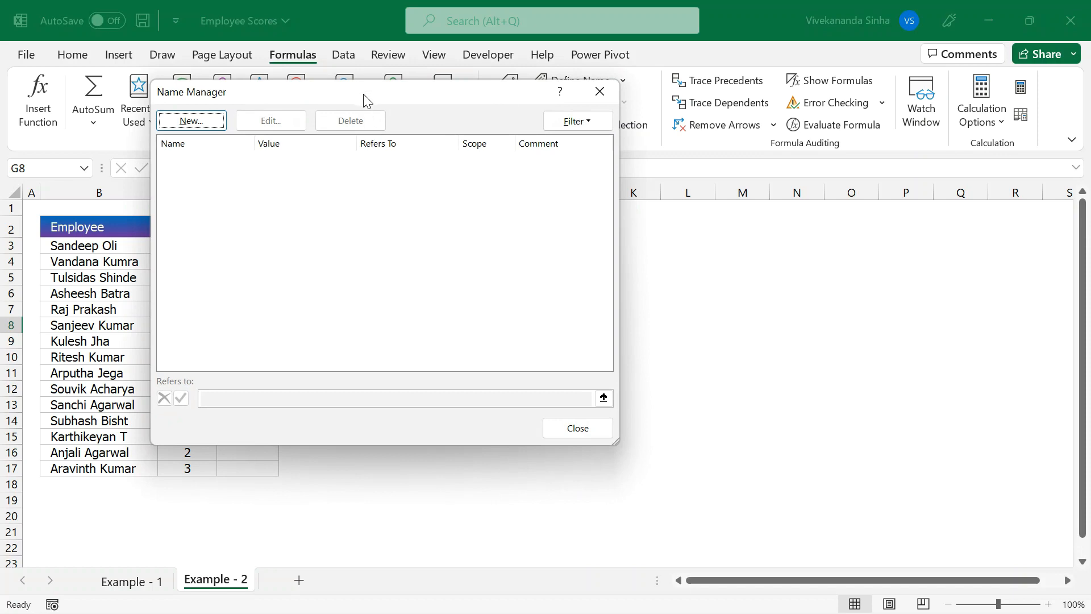
{"action": "left_click_drag", "start_coordinate": [367, 105], "coordinate": [659, 190]}
{"action": "left_click", "coordinate": [502, 209]}
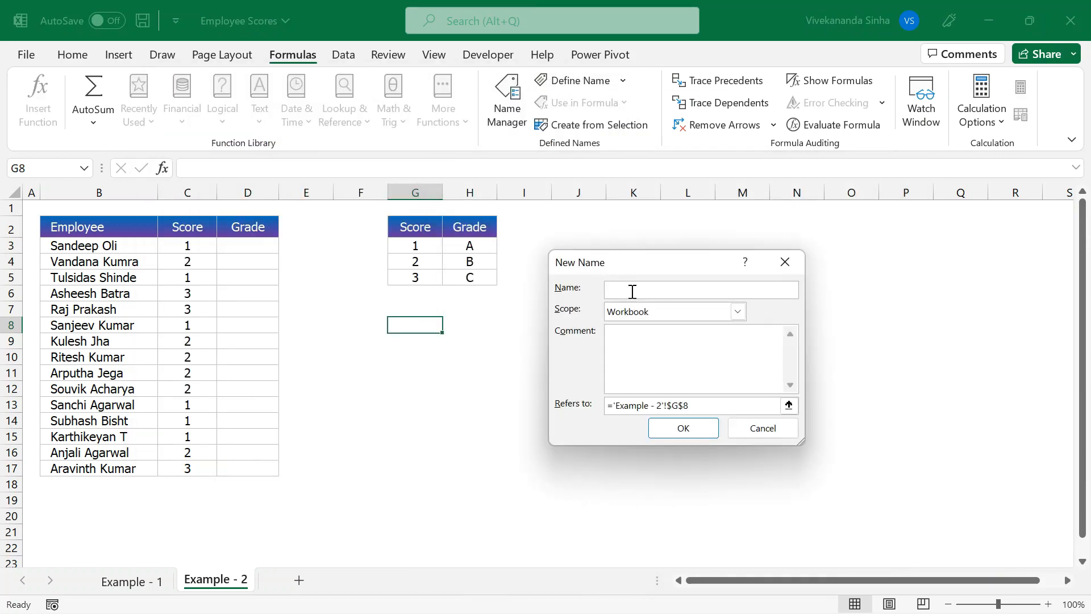
{"action": "type", "text": "GradeTable"}
{"action": "left_click_drag", "start_coordinate": [694, 404], "coordinate": [545, 407]}
{"action": "key", "text": "ctrl+v"}
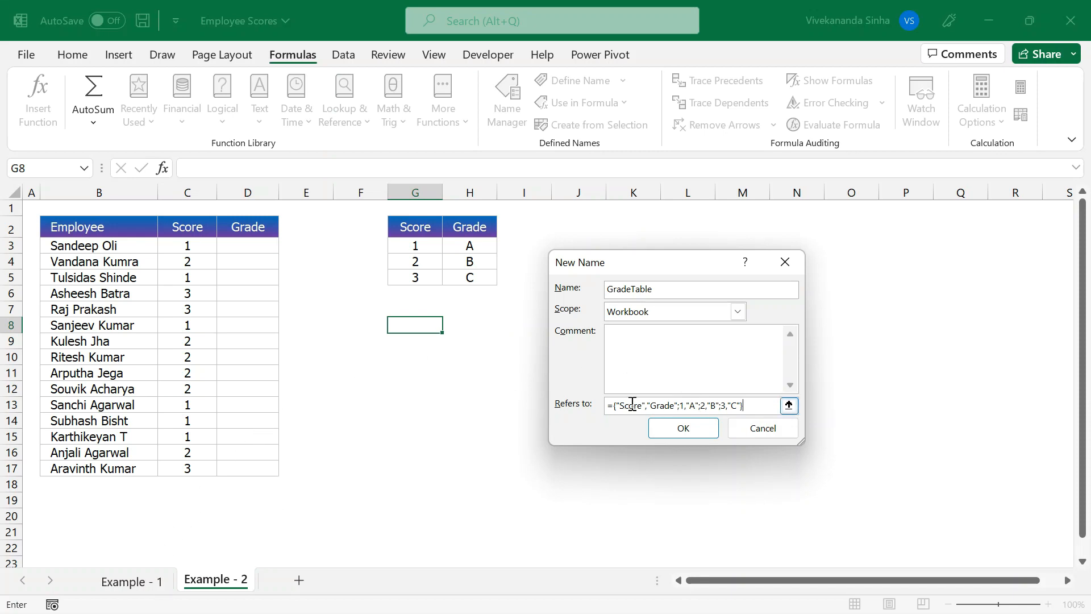
{"action": "left_click", "coordinate": [685, 427]}
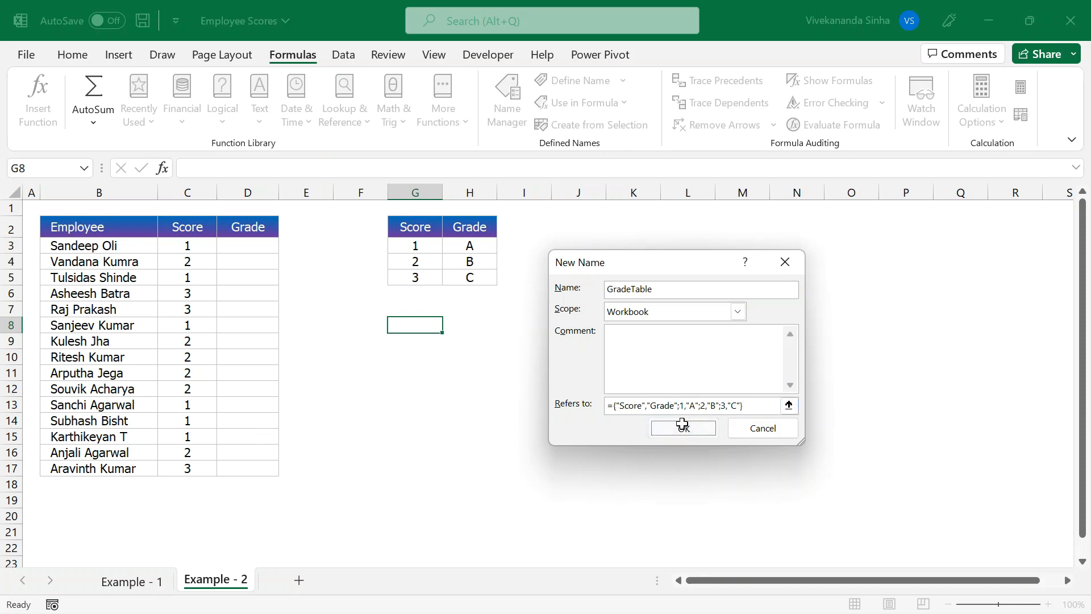
{"action": "left_click", "coordinate": [868, 515]}
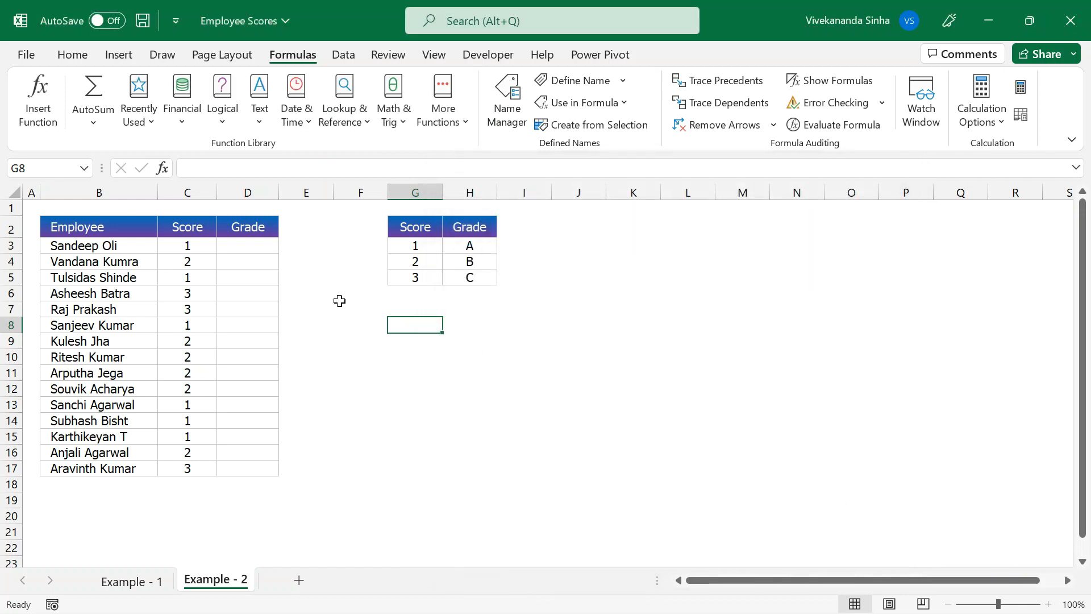
Step: Enter =VLOOKUP(C3,GradeTable,2,FALSE) in D3 and fill it down the Grade column to D17
{"action": "left_click", "coordinate": [250, 249]}
{"action": "type", "text": "vl"}
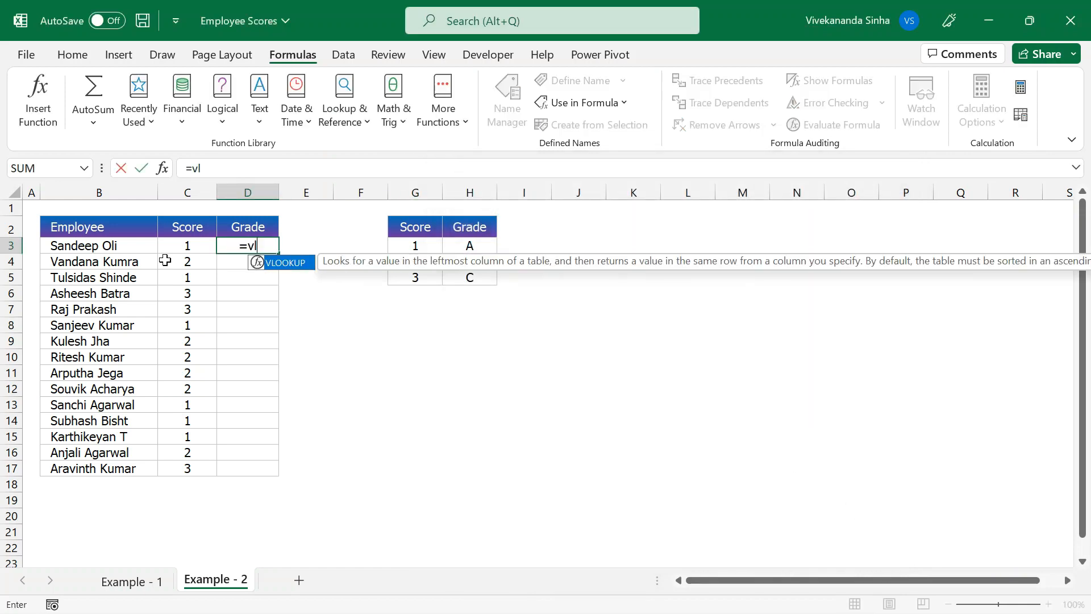
{"action": "key", "text": "Tab"}
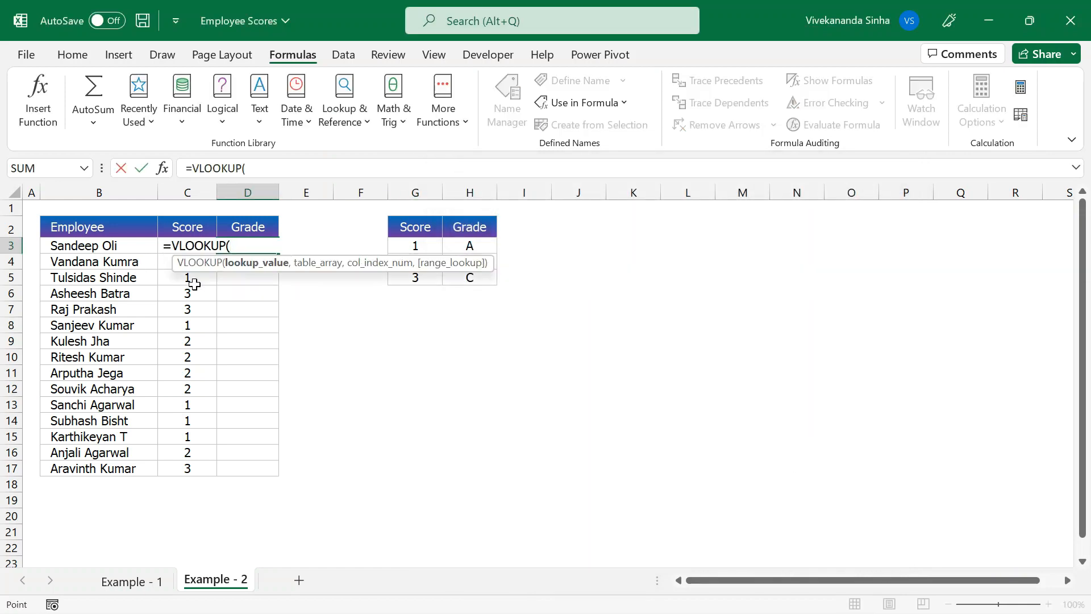
{"action": "key", "text": "Left"}
{"action": "type", "text": ","}
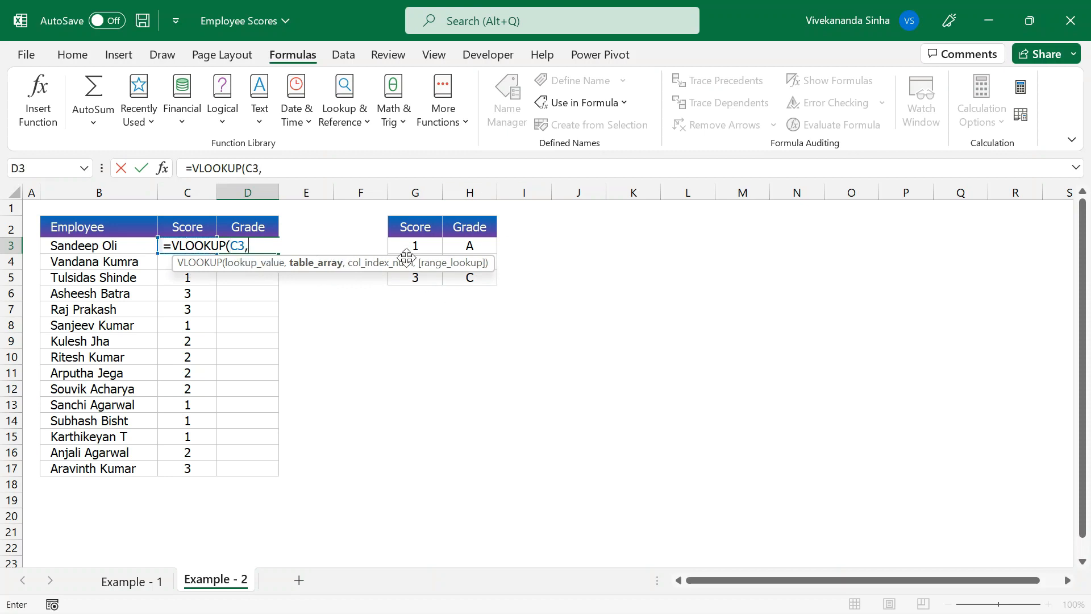
{"action": "type", "text": "GradeTable"}
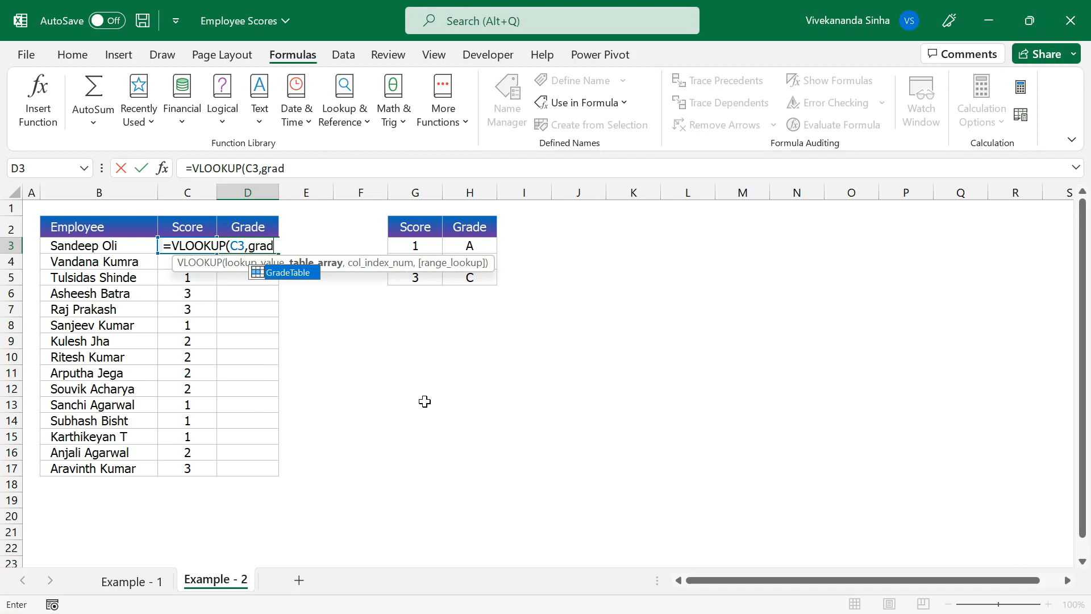
{"action": "type", "text": ","}
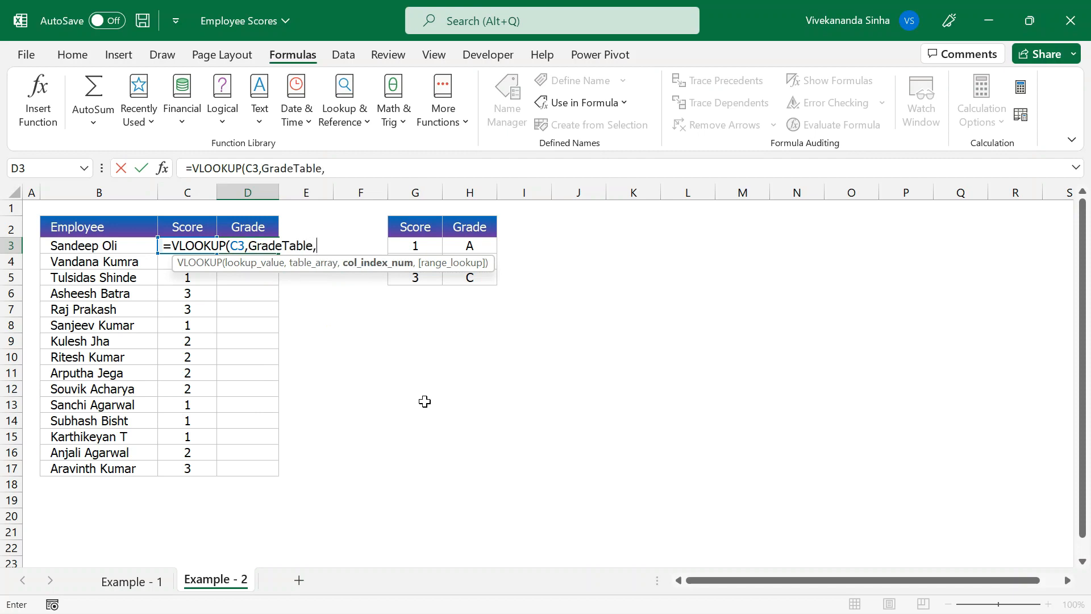
{"action": "type", "text": "2,false"}
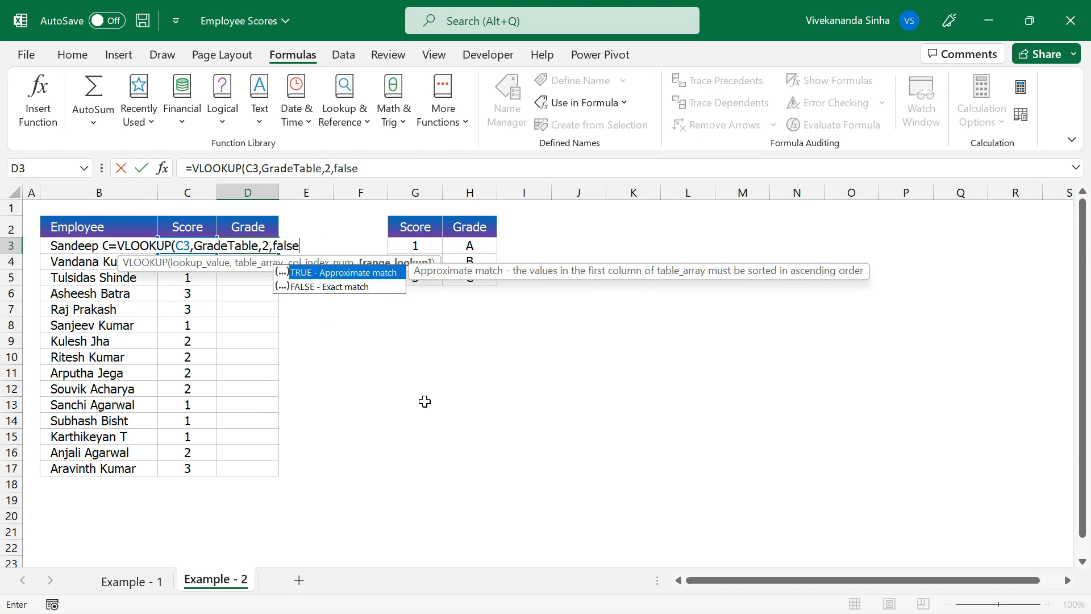
{"action": "type", "text": ")"}
{"action": "key", "text": "Return"}
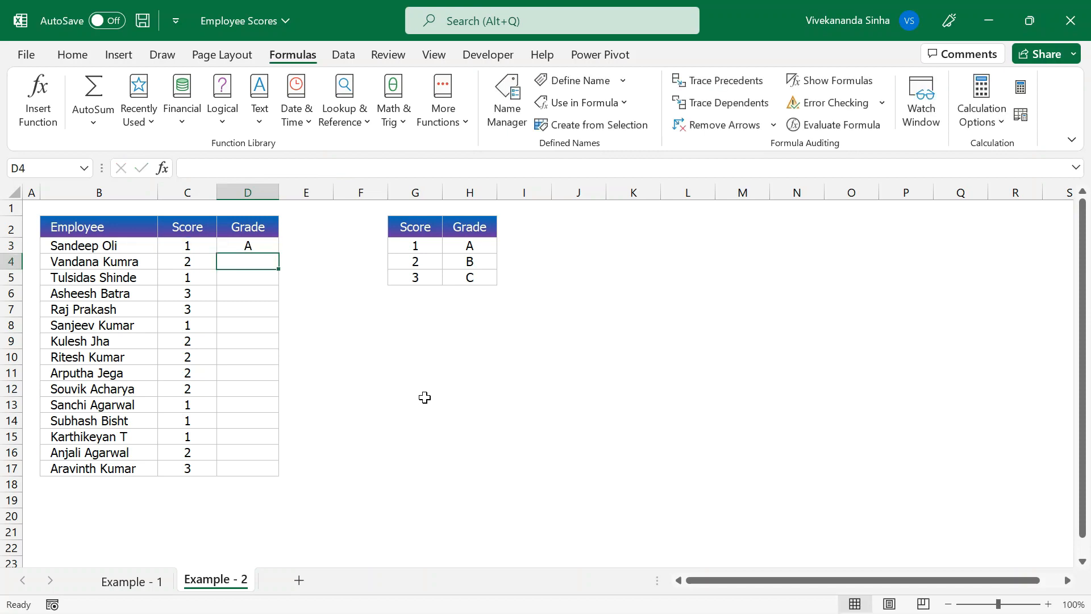
{"action": "left_click", "coordinate": [260, 245]}
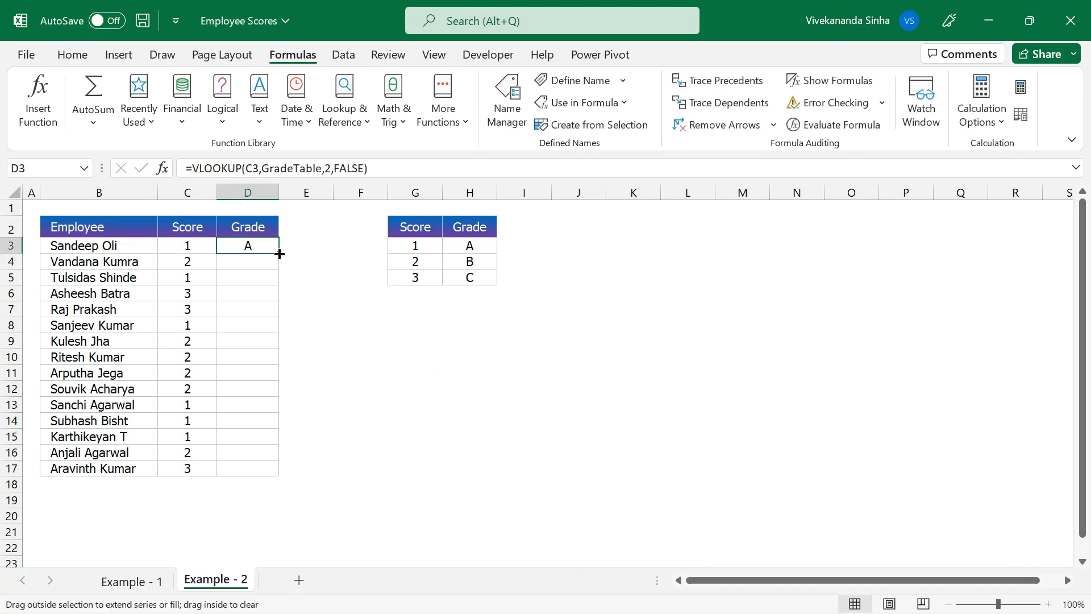
{"action": "double_click", "coordinate": [278, 253]}
Step: Test the GradeTable-based formulas by clearing the lookup table in G2:H5, and undo the deletion
{"action": "left_click_drag", "start_coordinate": [397, 224], "coordinate": [471, 278]}
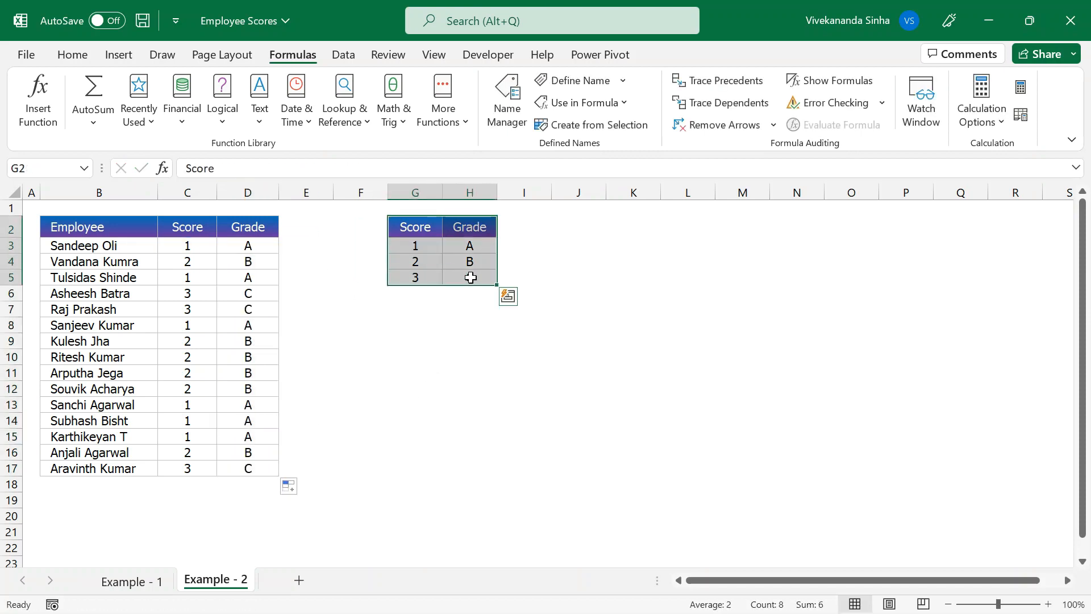
{"action": "key", "text": "Delete"}
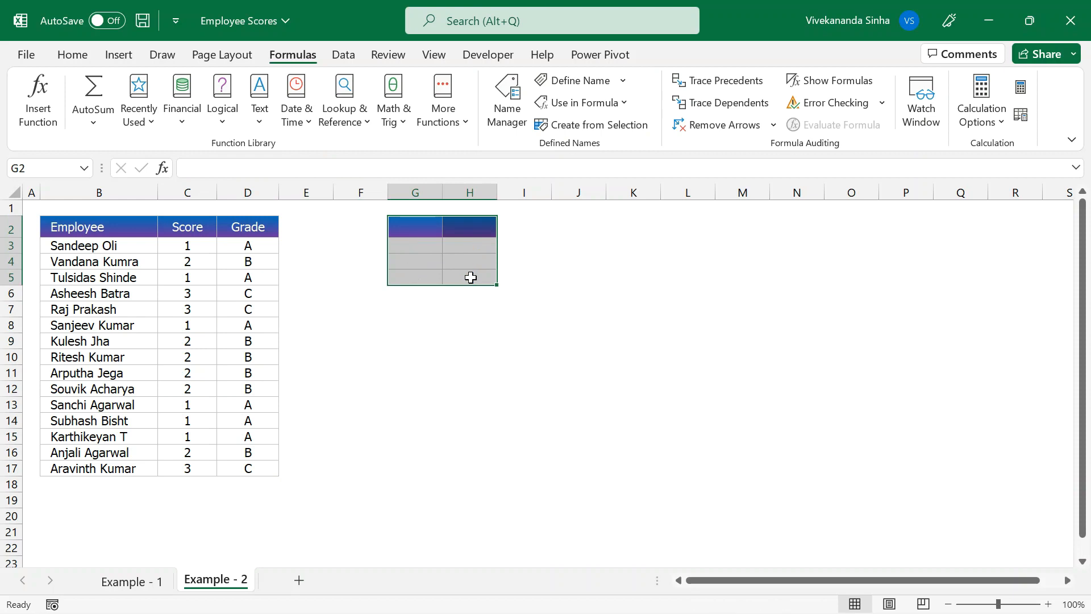
{"action": "key", "text": "ctrl+v"}
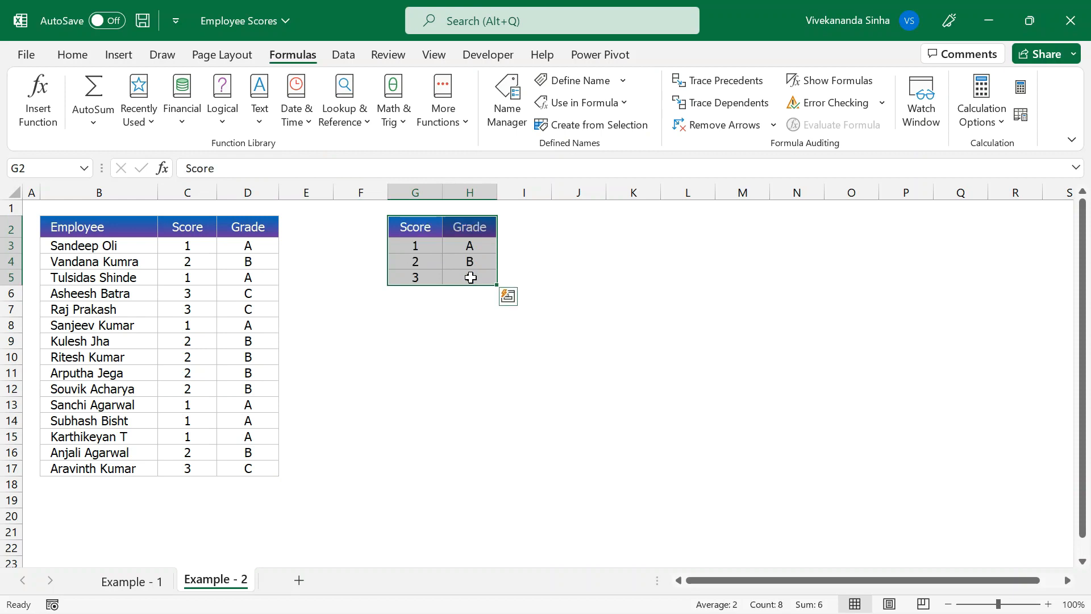